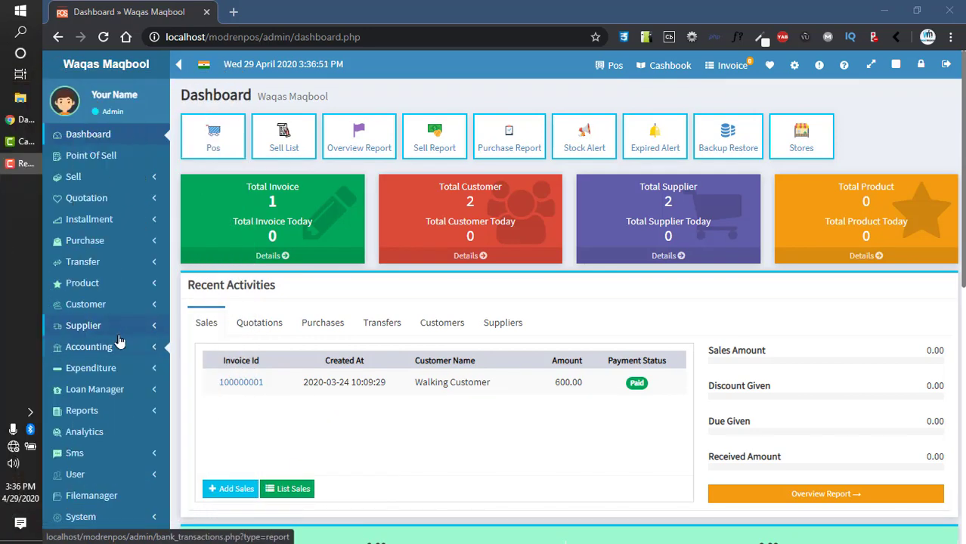
# Step: Expand Customer in the sidebar and bring up the empty New Customer form
pyautogui.click(105, 304)
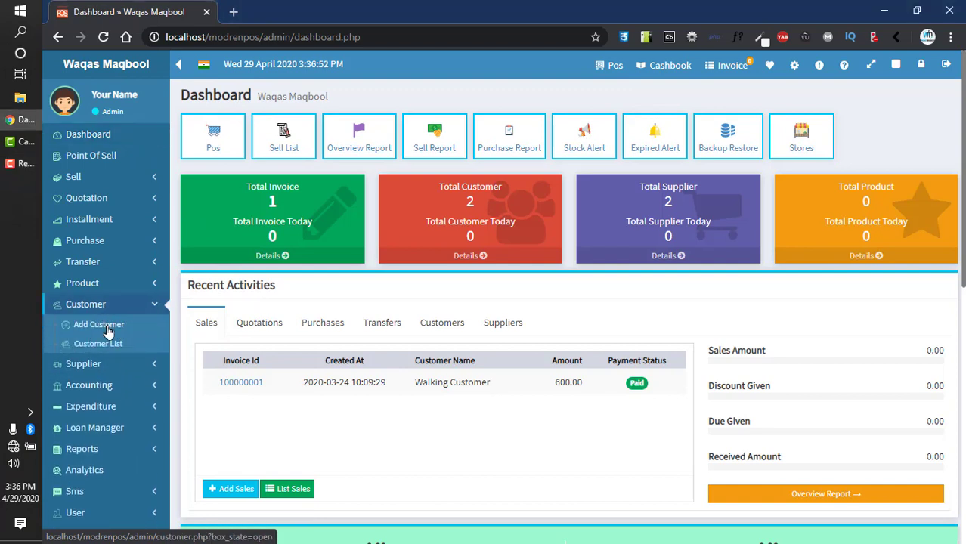
pyautogui.click(108, 331)
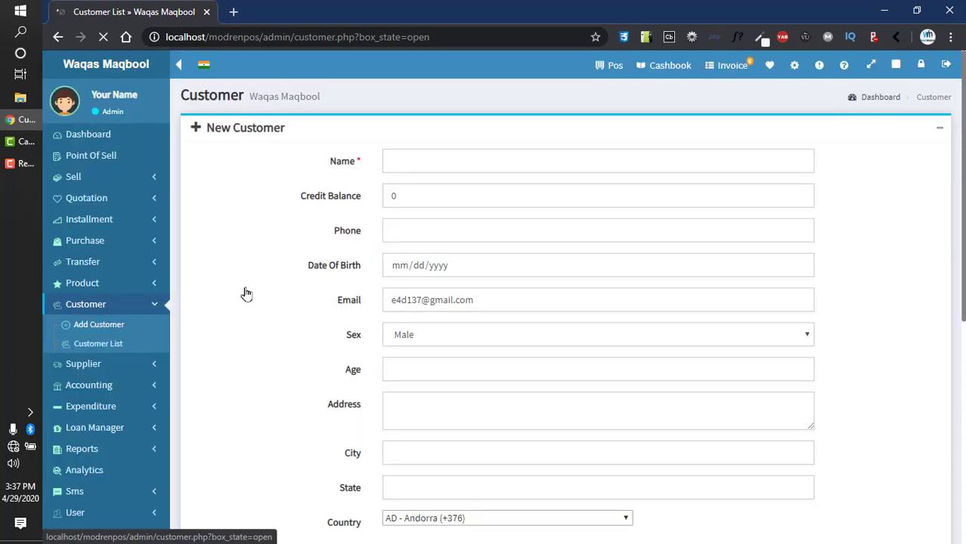
# Step: Enter the customer's name, credit balance 200 and phone number
pyautogui.click(461, 156)
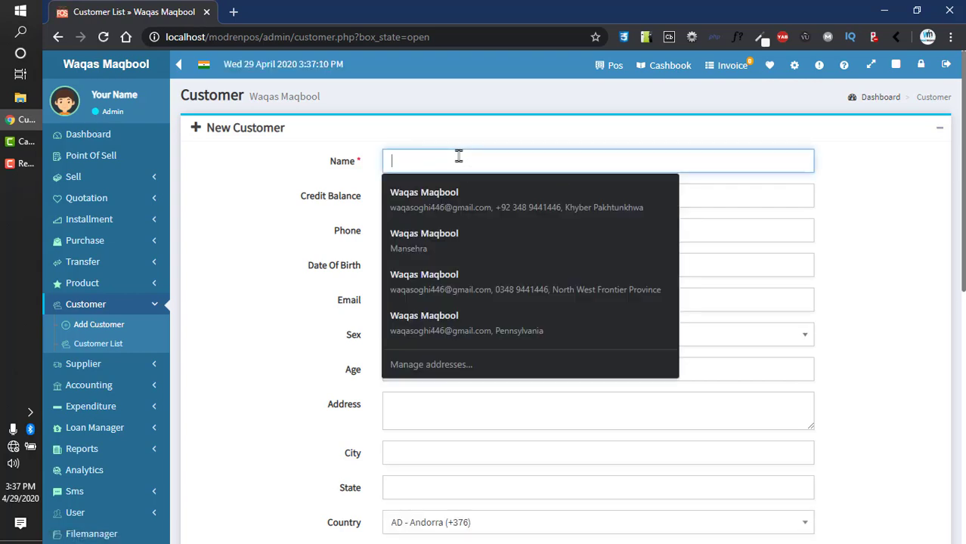
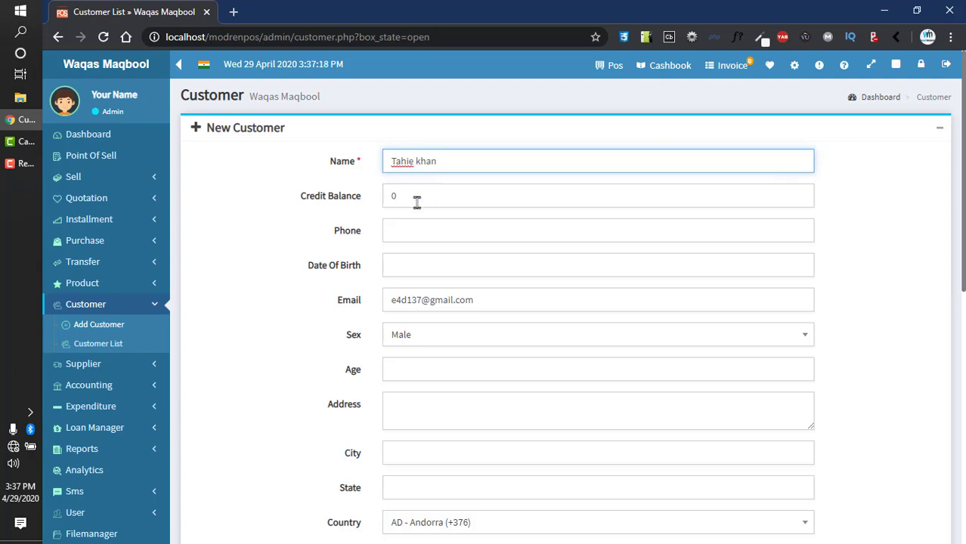
pyautogui.press('Tab')
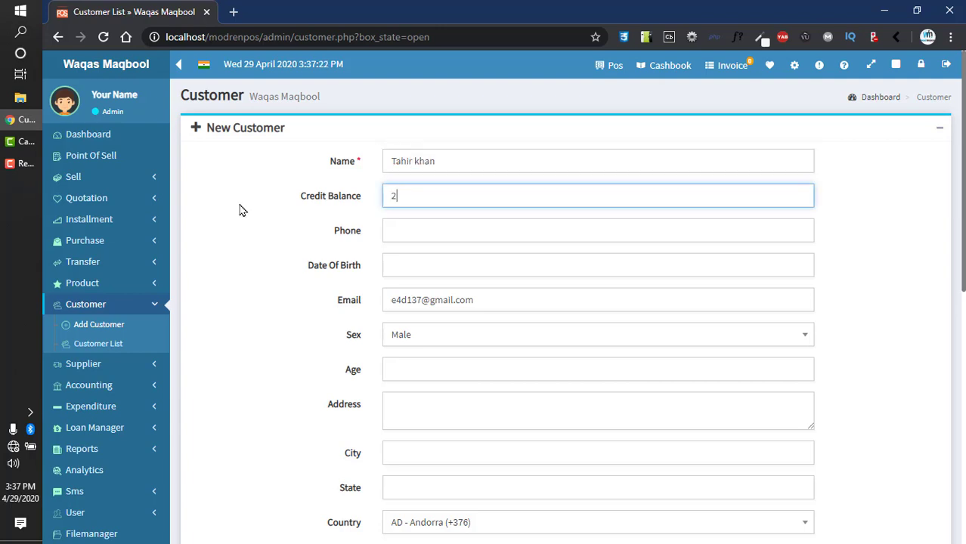
pyautogui.click(405, 232)
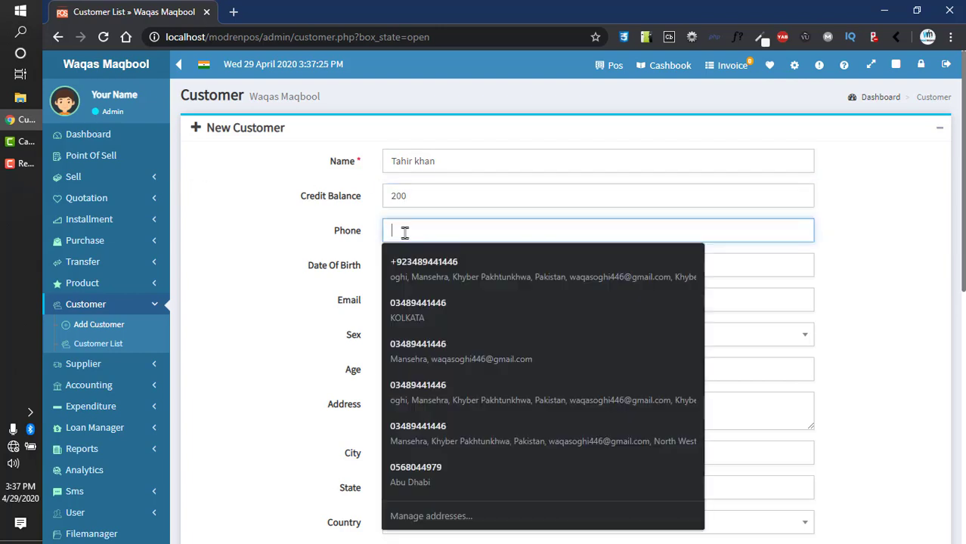
pyautogui.write('4574545')
# Step: Set the date of birth to 15 July 1970 in the calendar picker
pyautogui.click(421, 264)
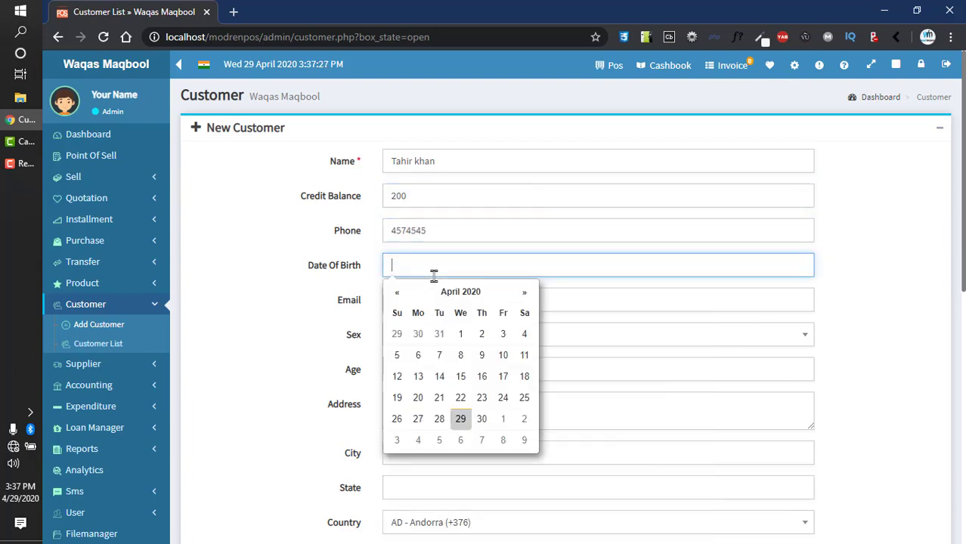
pyautogui.click(397, 292)
pyautogui.click(397, 292)
pyautogui.click(396, 292)
pyautogui.click(397, 292)
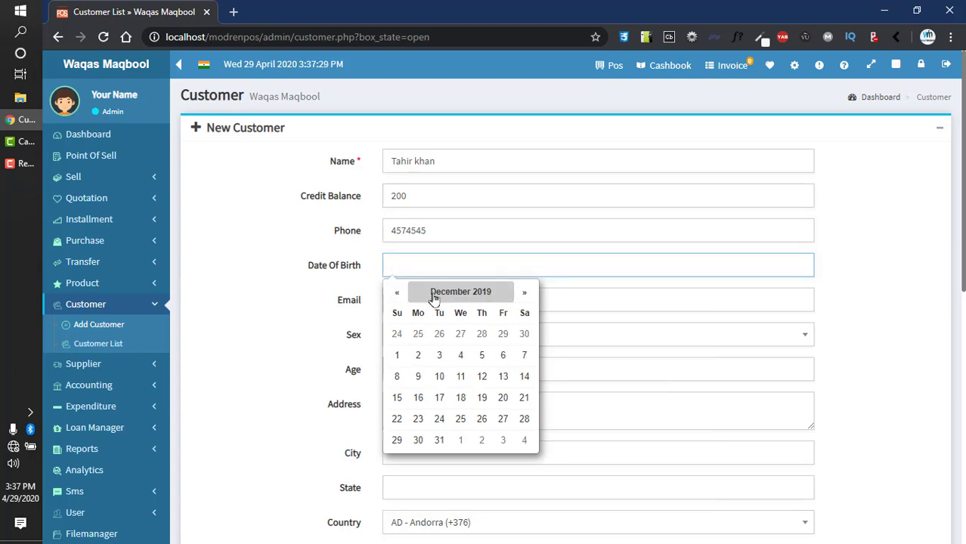
pyautogui.click(438, 293)
pyautogui.click(438, 295)
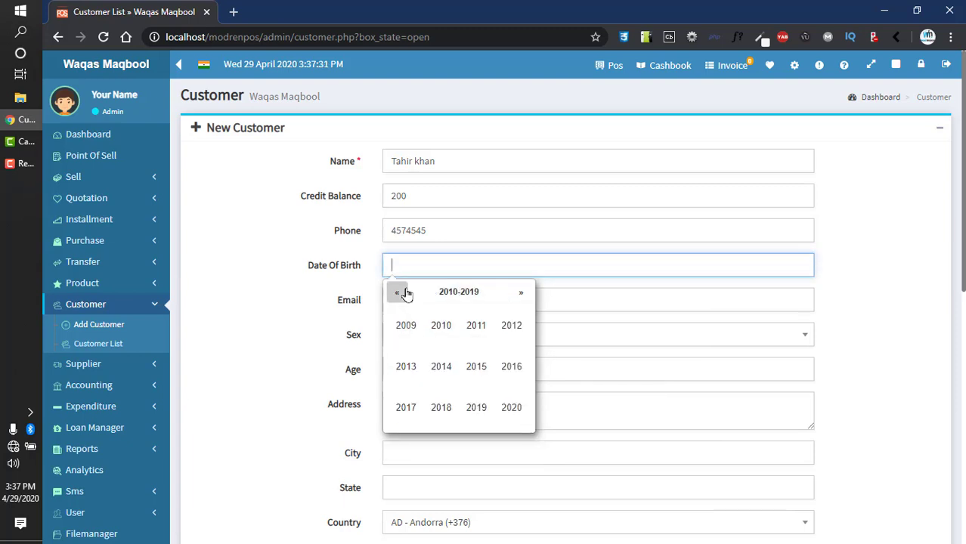
pyautogui.click(396, 292)
pyautogui.click(396, 291)
pyautogui.click(397, 292)
pyautogui.click(396, 292)
pyautogui.click(439, 337)
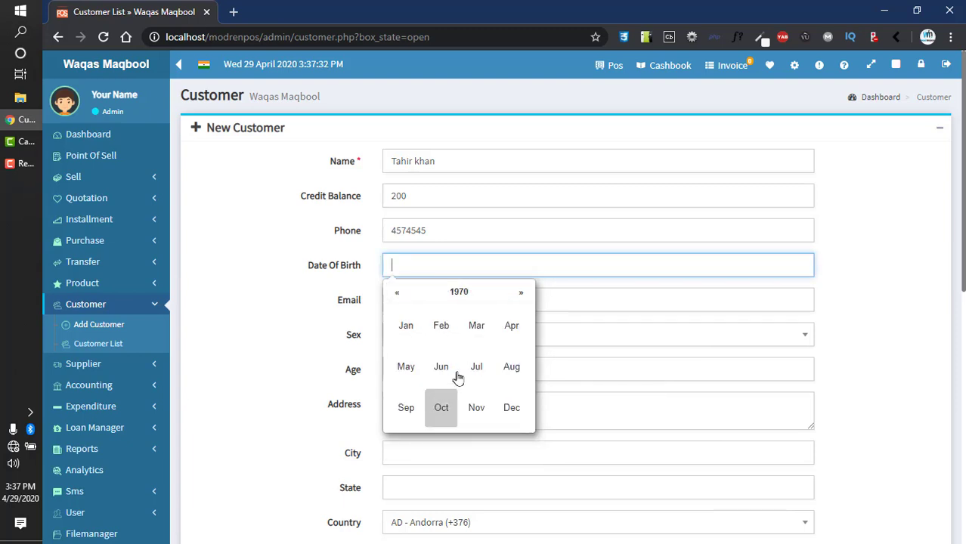
pyautogui.click(462, 378)
pyautogui.click(460, 377)
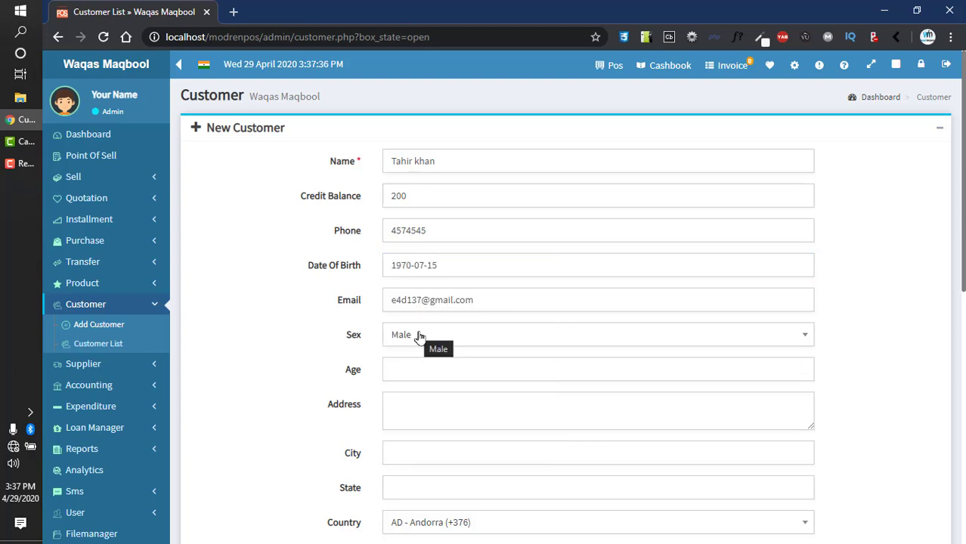
# Step: Enter age 20 and assign the customer to all stores
pyautogui.scroll(-2, 748, 285)
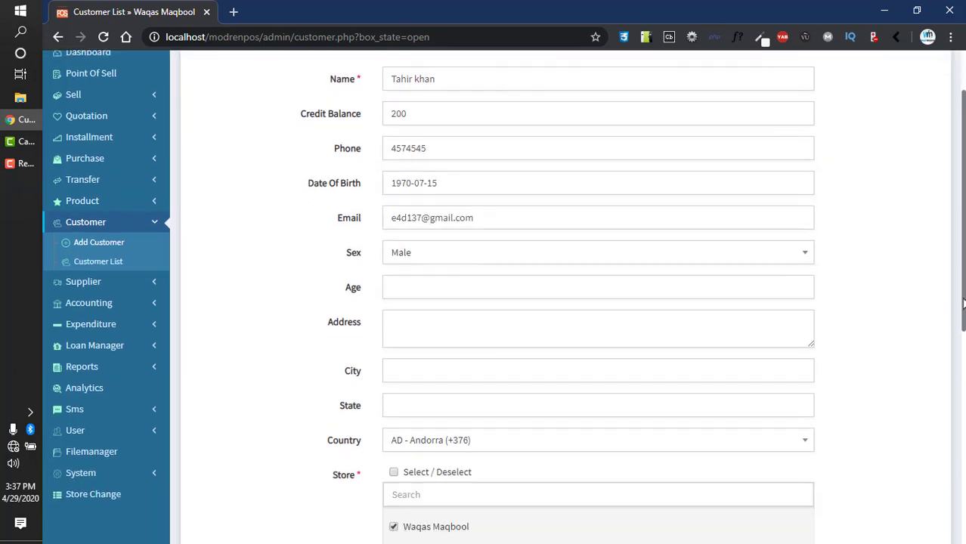
pyautogui.click(468, 259)
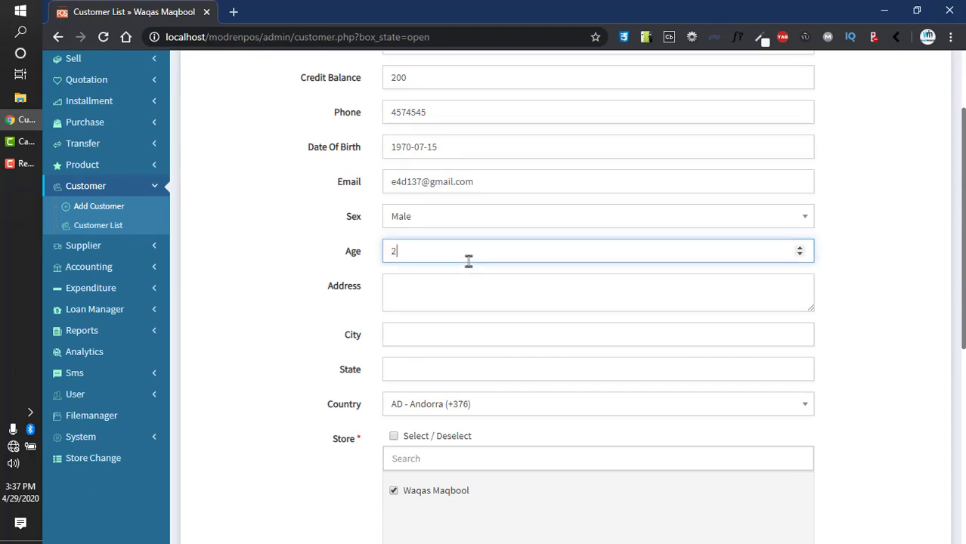
pyautogui.write('20')
pyautogui.moveTo(964, 310); pyautogui.dragTo(964, 356)
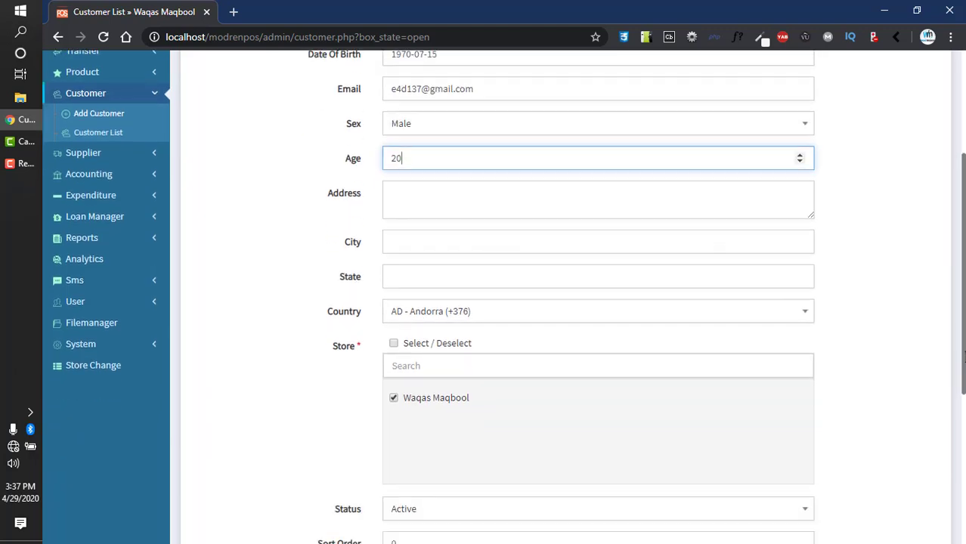
pyautogui.click(393, 344)
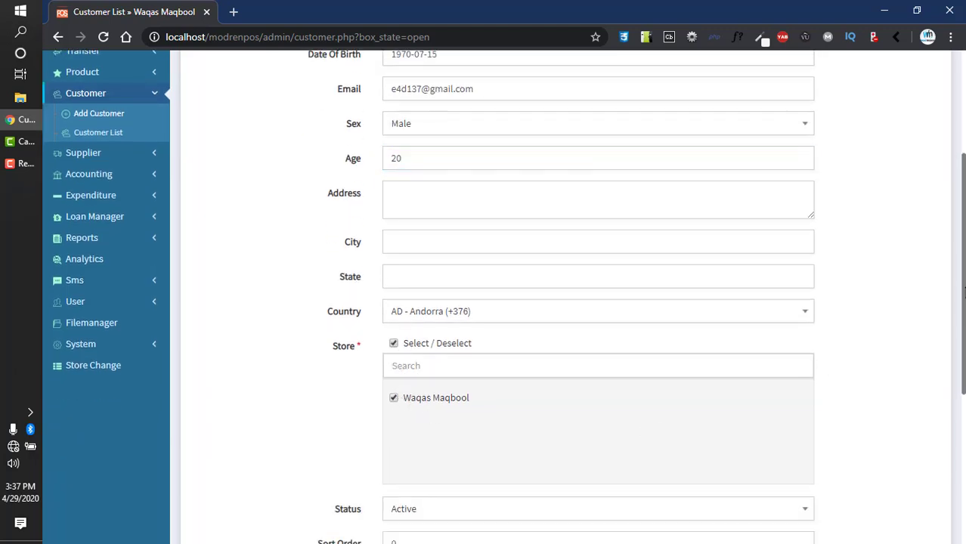
pyautogui.scroll(-3, 964, 294)
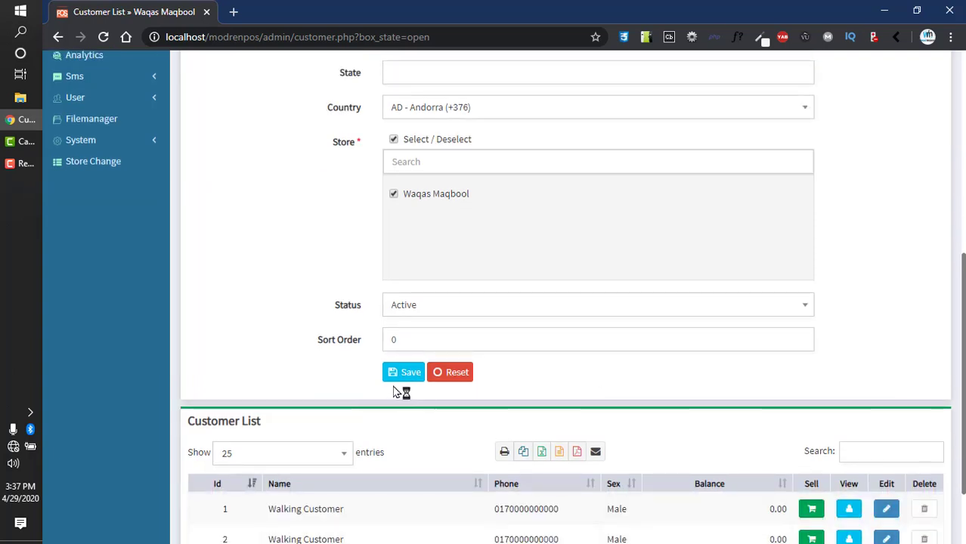
# Step: Save the customer and view its profile, showing a 200.00 balance and 0.00 due
pyautogui.click(394, 377)
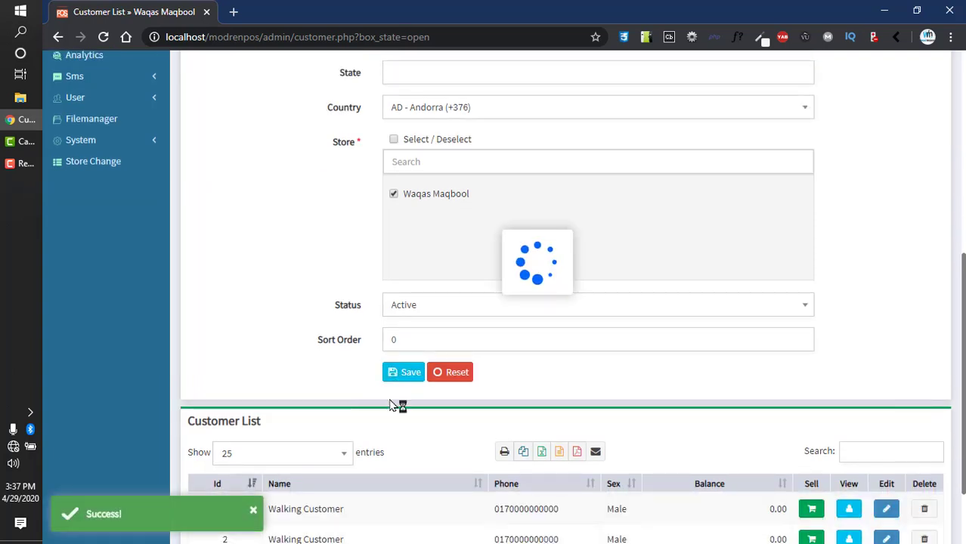
pyautogui.scroll(-2, 339, 425)
pyautogui.moveTo(278, 378); pyautogui.dragTo(381, 386)
pyautogui.moveTo(504, 378); pyautogui.dragTo(597, 394)
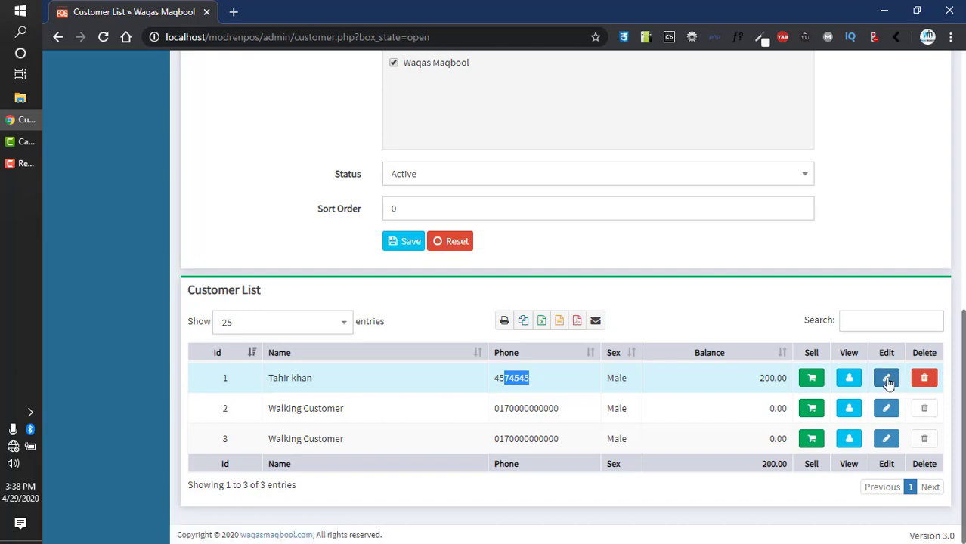
pyautogui.click(851, 379)
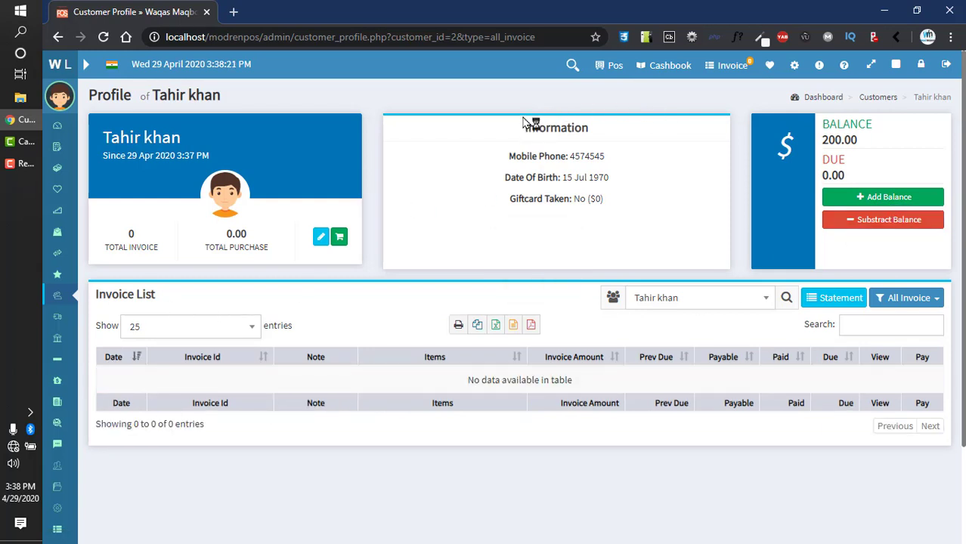
# Step: Return to the Customer page and collapse the New Customer box to show the three-customer list
pyautogui.moveTo(529, 123); pyautogui.dragTo(608, 206)
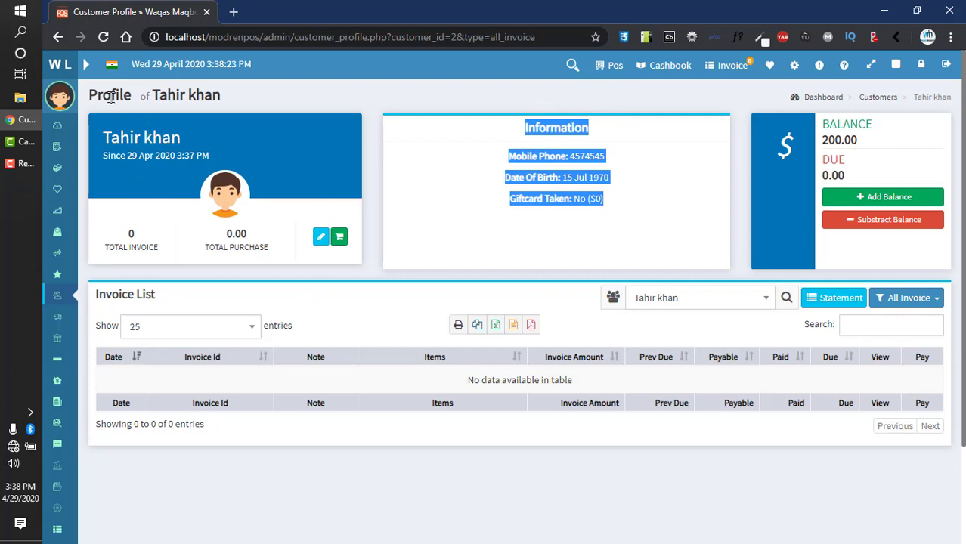
pyautogui.click(56, 38)
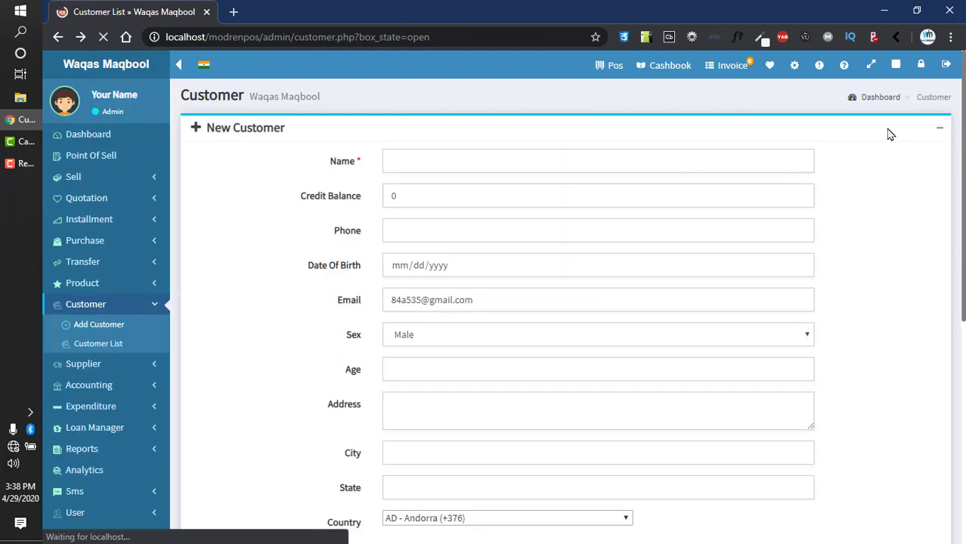
pyautogui.scroll(-5, 943, 134)
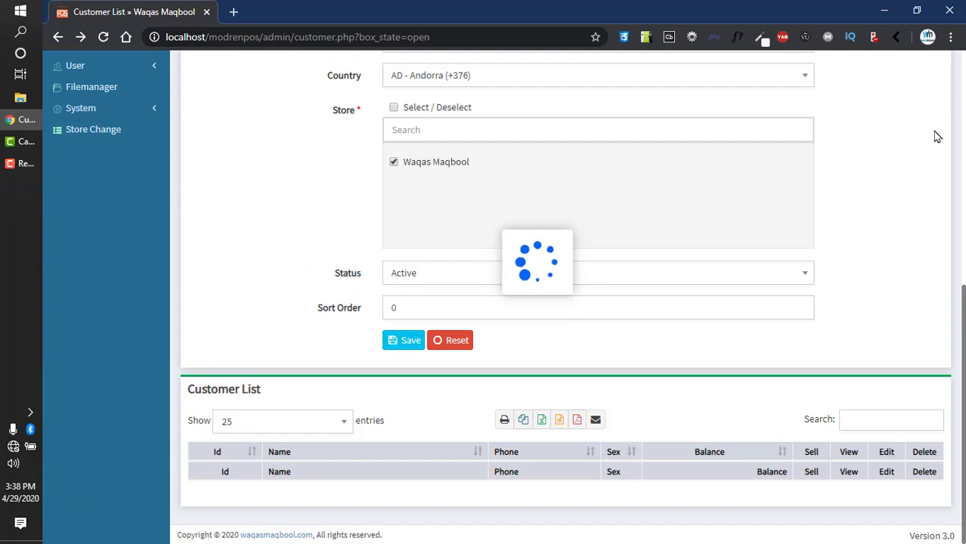
pyautogui.scroll(5, 937, 136)
pyautogui.click(938, 133)
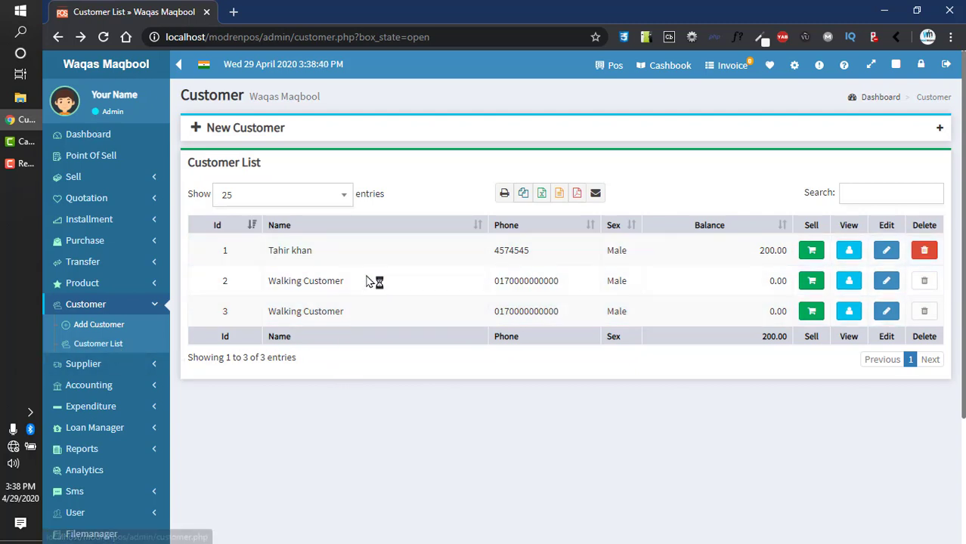
# Step: Switch the sidebar from Customer to Supplier and open the Add Supplier page
pyautogui.click(124, 307)
pyautogui.click(112, 331)
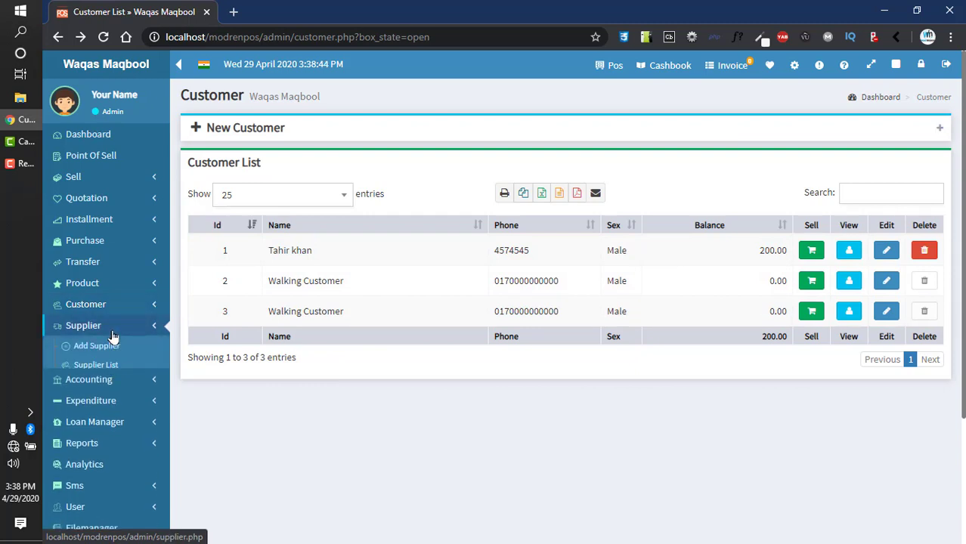
pyautogui.click(108, 346)
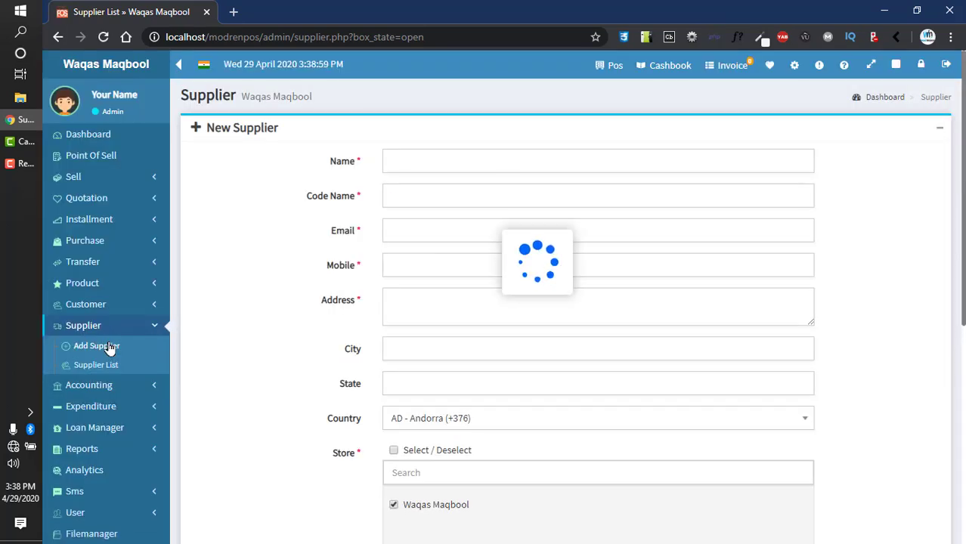
# Step: Enter the supplier's name, email, mobile number and address
pyautogui.click(430, 158)
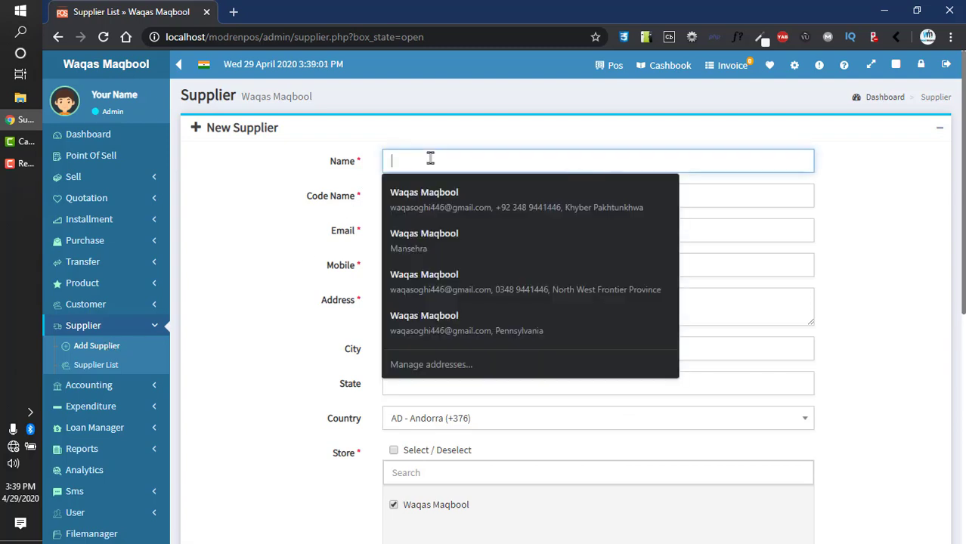
pyautogui.write('Kam')
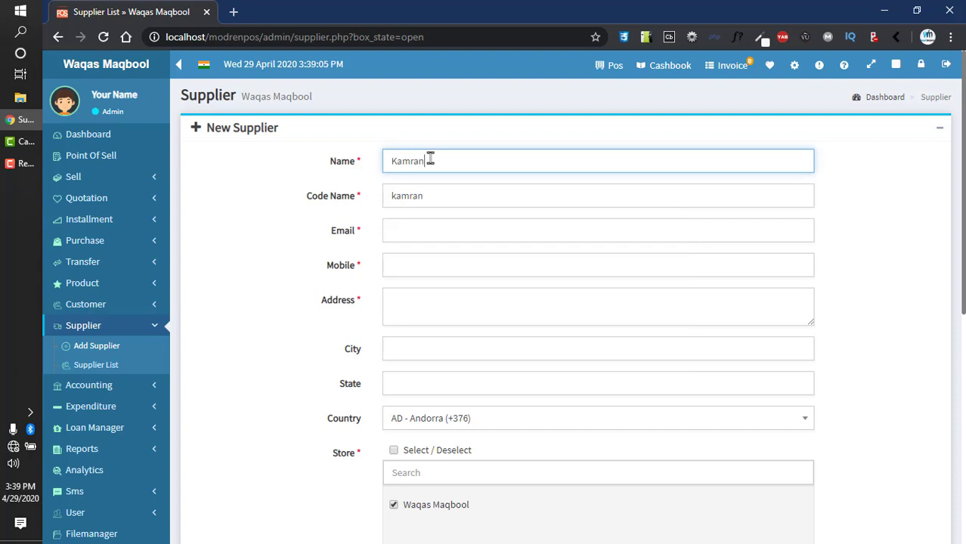
pyautogui.write('ran')
pyautogui.press('Tab')
pyautogui.press('Tab')
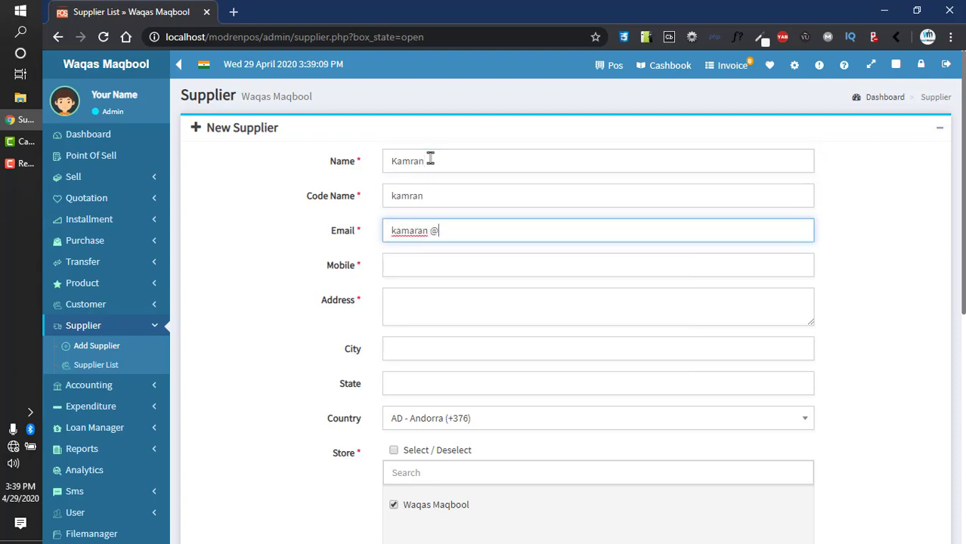
pyautogui.press('Tab')
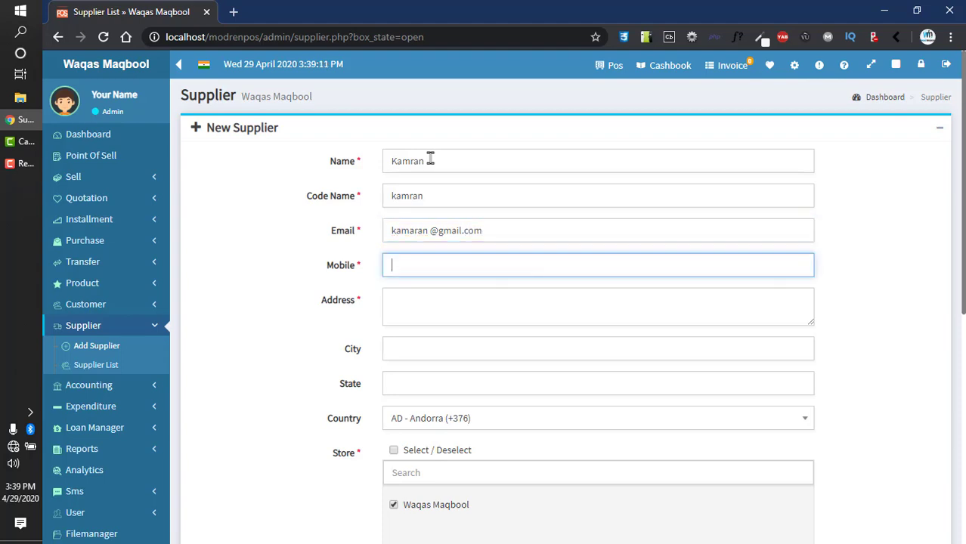
pyautogui.press('Tab')
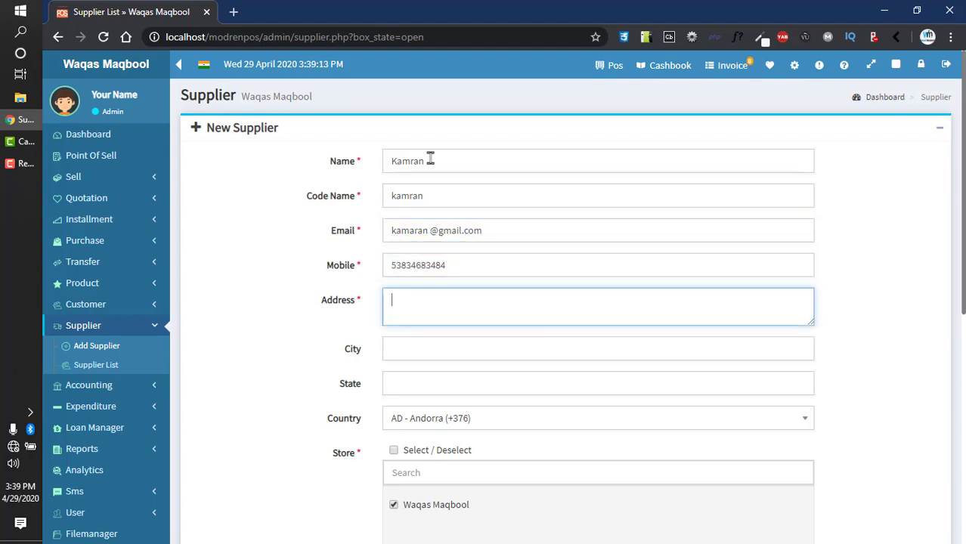
pyautogui.write('dhfjagdfy')
pyautogui.press('Tab')
pyautogui.press('Tab')
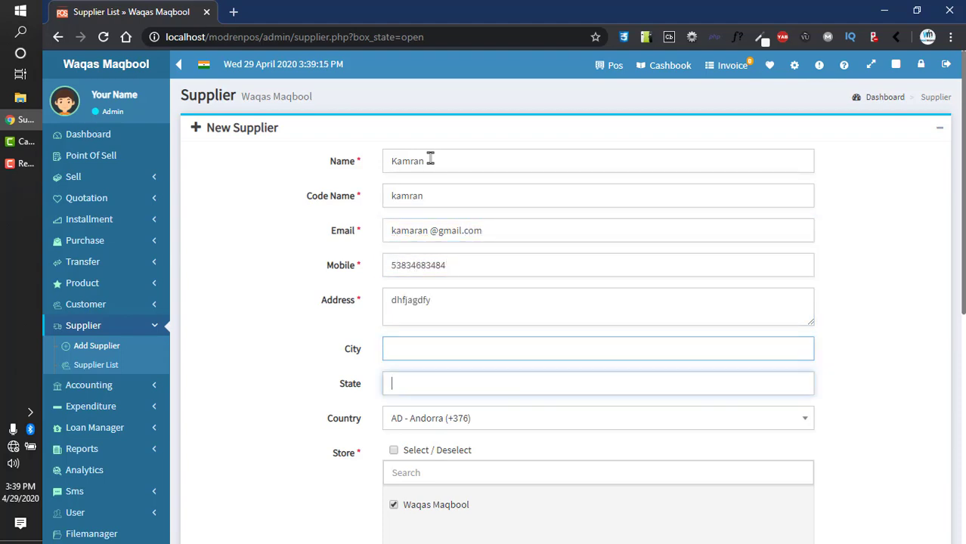
# Step: Assign the supplier to all stores, keep sort order 0, and save it
pyautogui.scroll(-2, 963, 352)
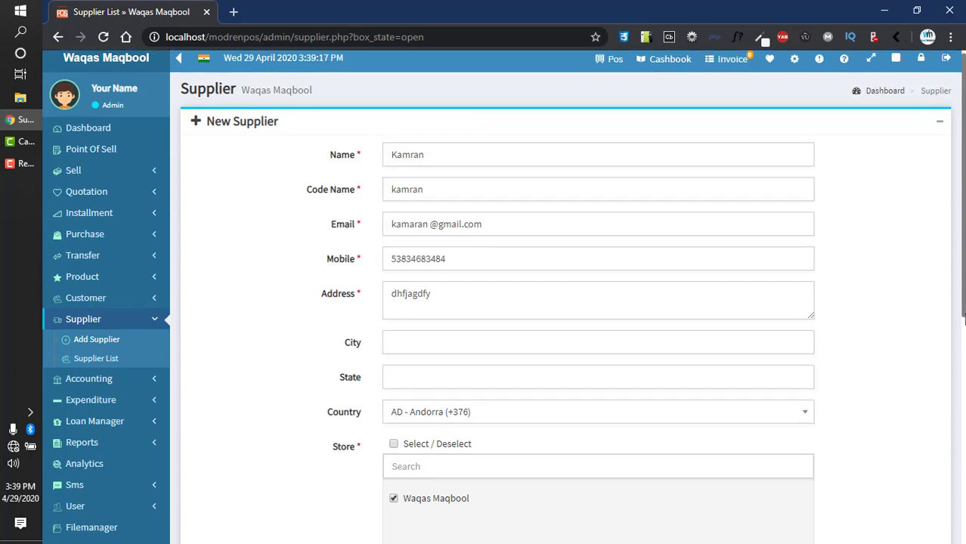
pyautogui.click(394, 346)
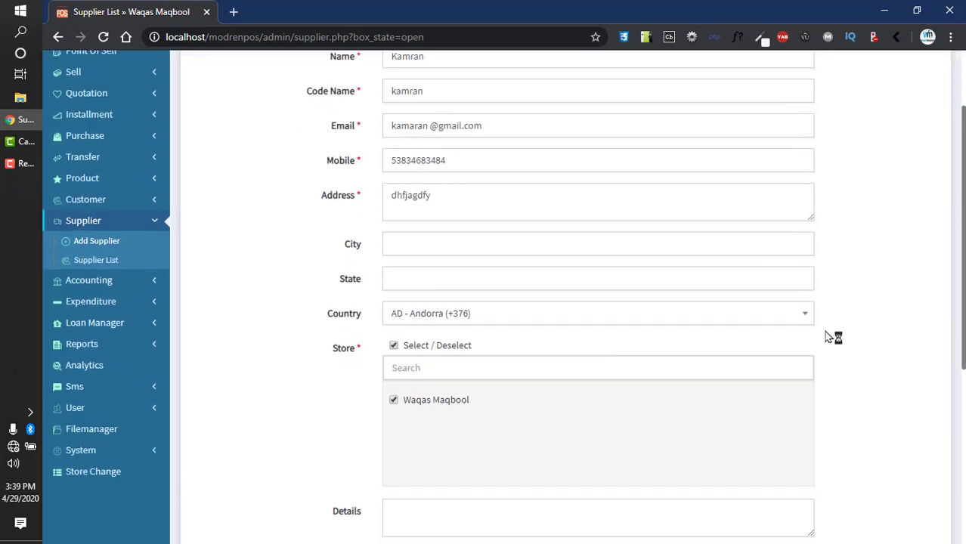
pyautogui.moveTo(957, 305); pyautogui.dragTo(957, 349)
pyautogui.scroll(-3, 957, 356)
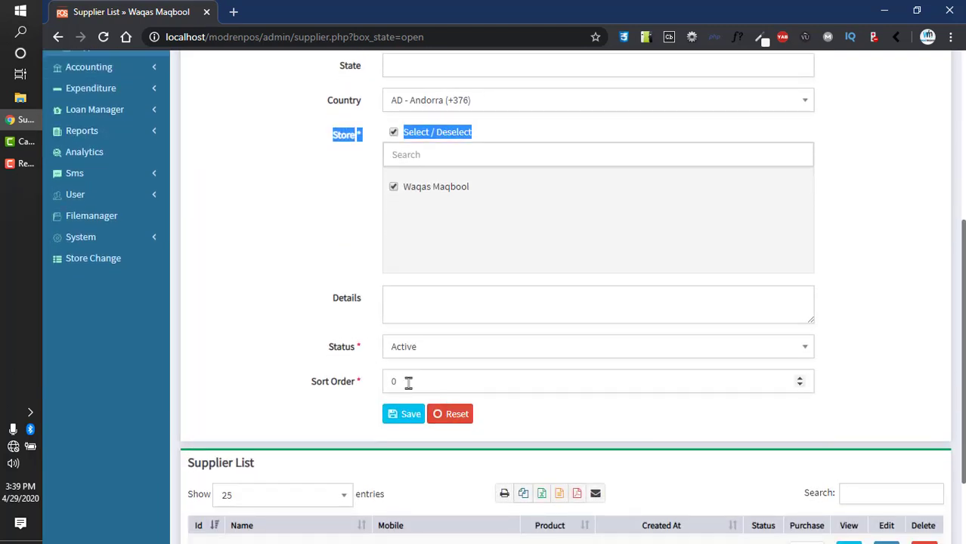
pyautogui.doubleClick(408, 382)
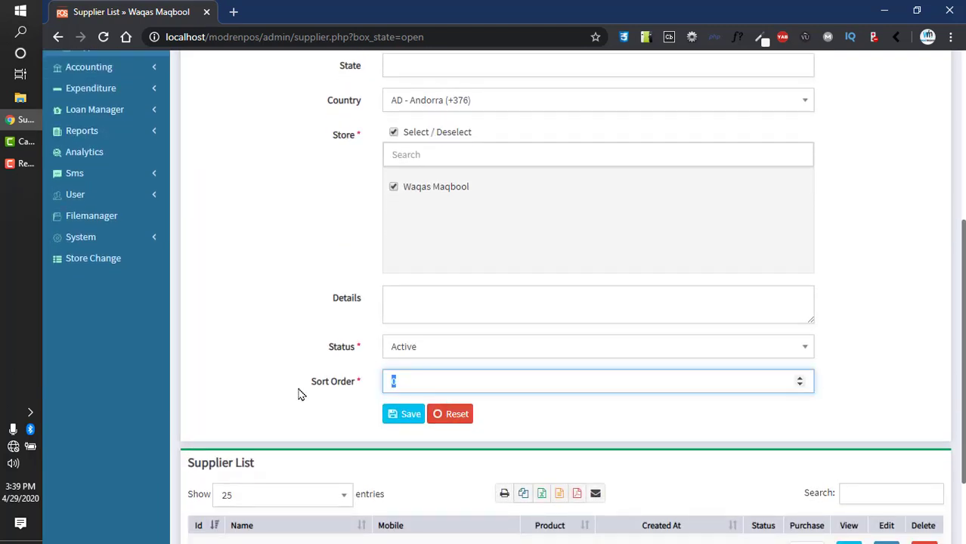
pyautogui.click(395, 413)
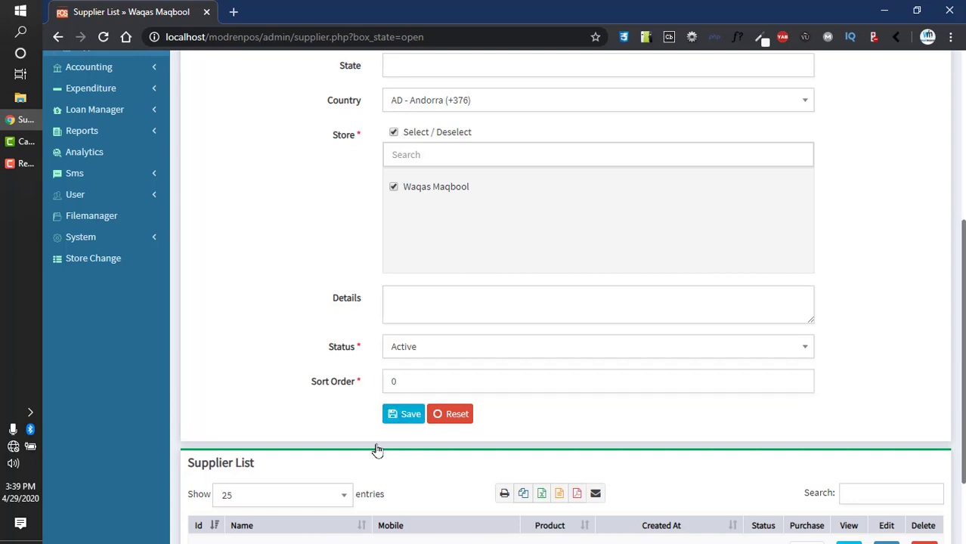
# Step: Check the new supplier's row (id 2, Active) in the Supplier List and fold away the New Supplier form
pyautogui.scroll(-2, 371, 452)
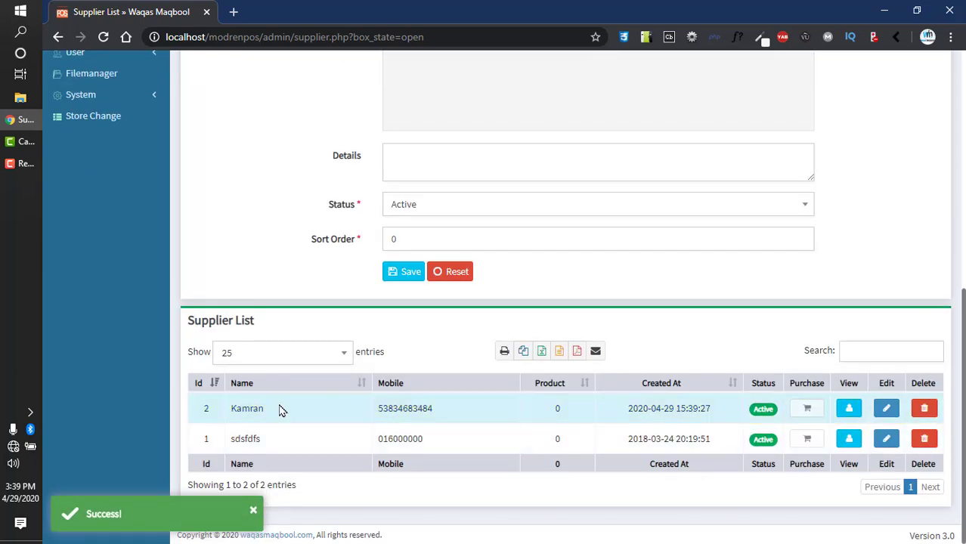
pyautogui.moveTo(280, 407); pyautogui.dragTo(205, 408)
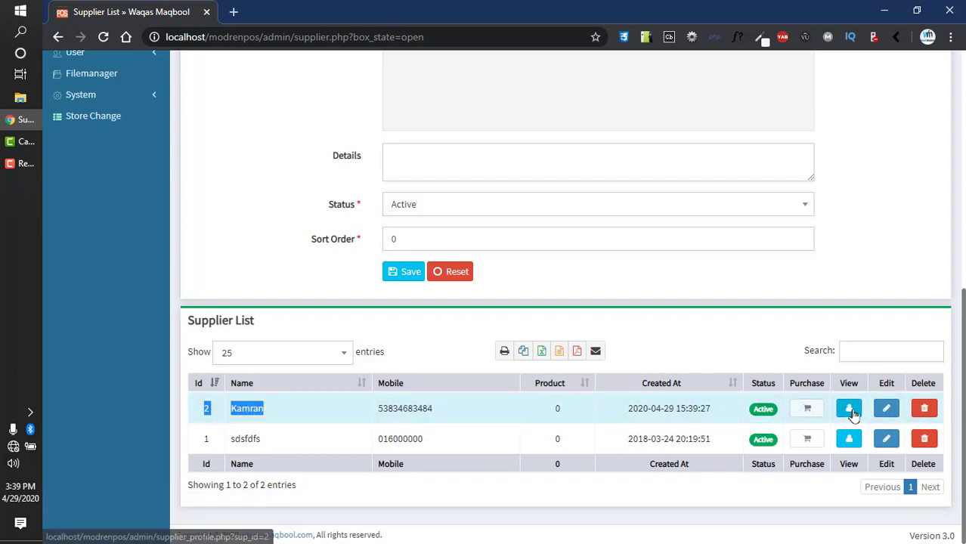
pyautogui.click(912, 408)
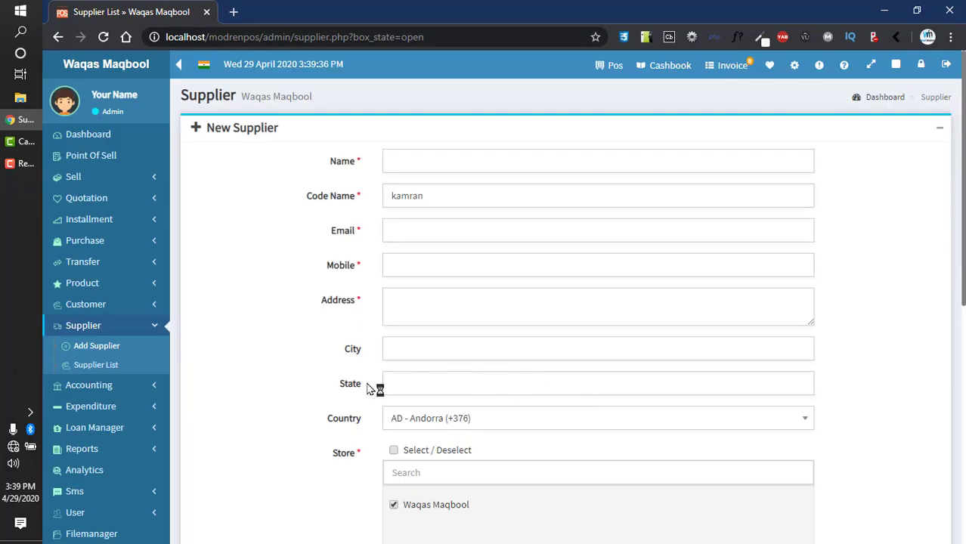
pyautogui.click(938, 130)
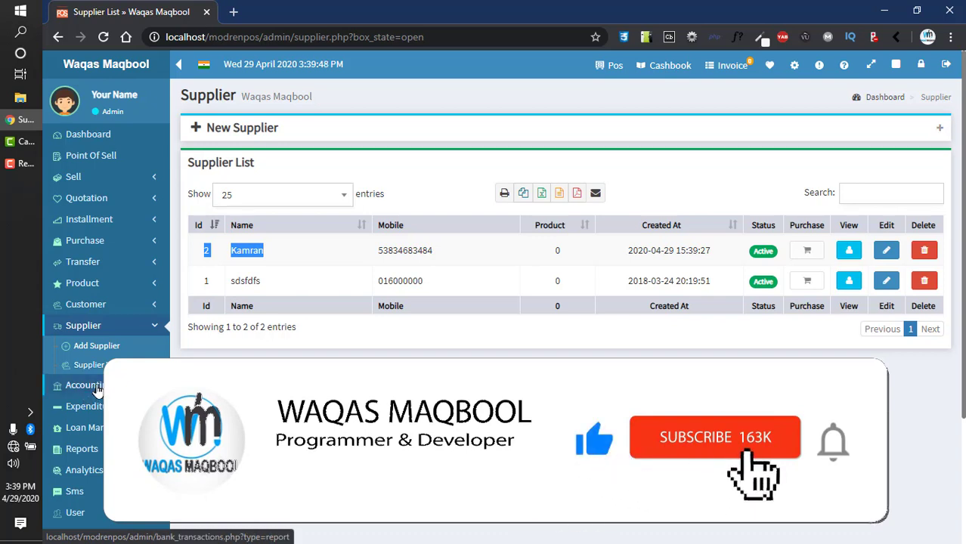
# Step: Go to Expenditure > Category to list the seven existing expense categories
pyautogui.click(94, 386)
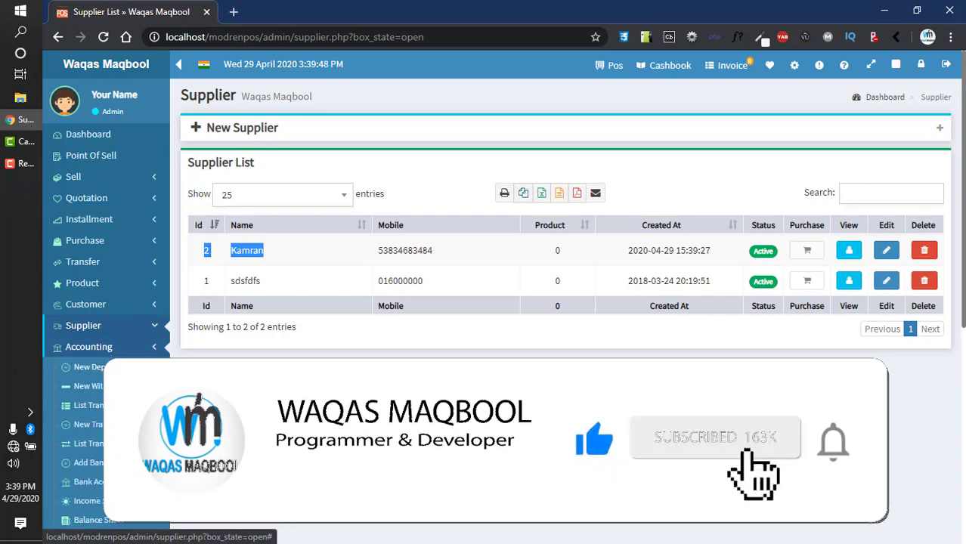
pyautogui.click(114, 354)
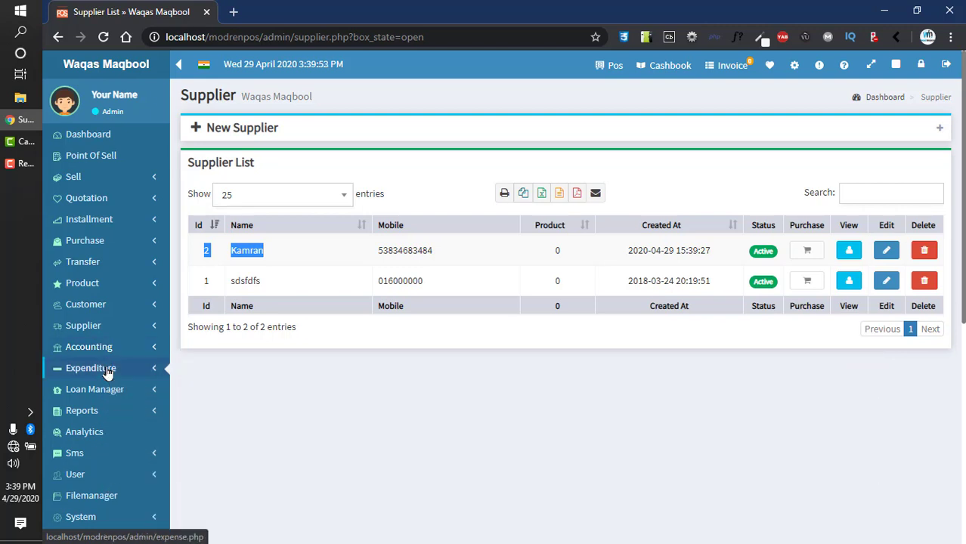
pyautogui.click(108, 371)
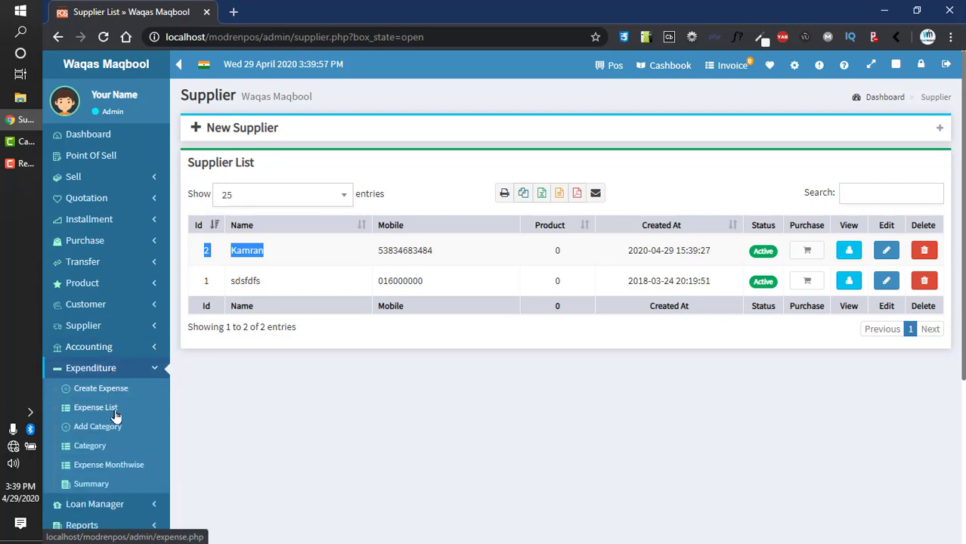
pyautogui.click(90, 446)
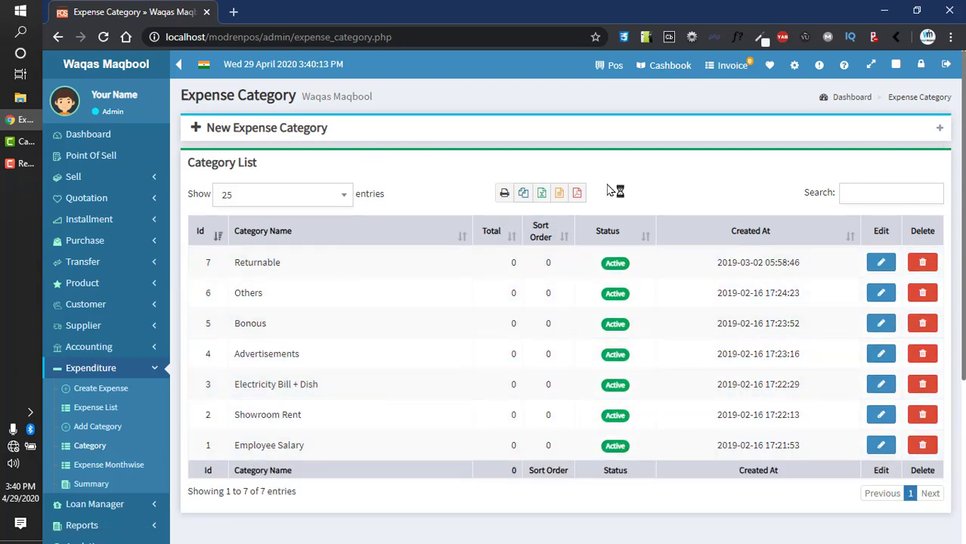
# Step: Save a new expense category Convecve with details 'sdfsf', then go to the empty Expense List
pyautogui.click(270, 130)
pyautogui.click(404, 165)
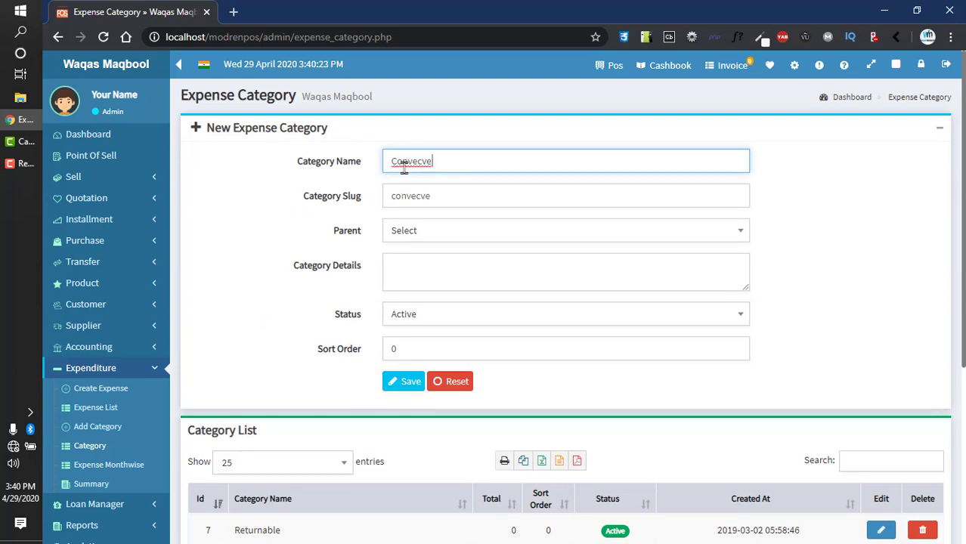
pyautogui.press('Tab')
pyautogui.click(414, 267)
pyautogui.write('sdf')
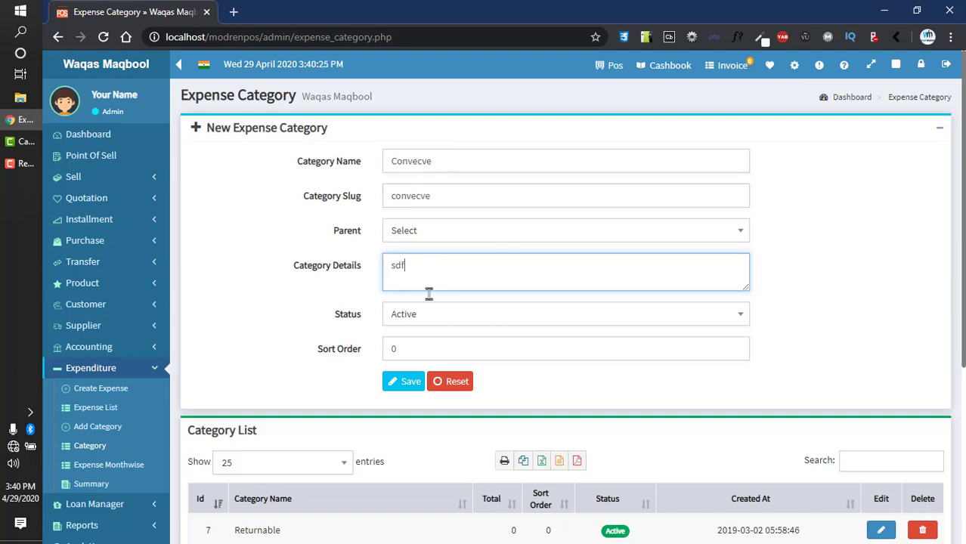
pyautogui.write('sf')
pyautogui.click(410, 384)
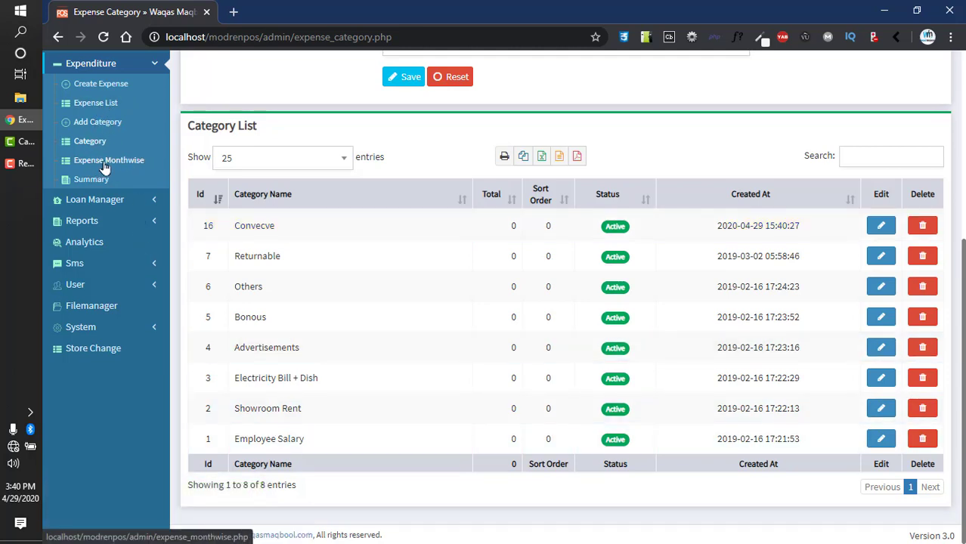
pyautogui.click(99, 103)
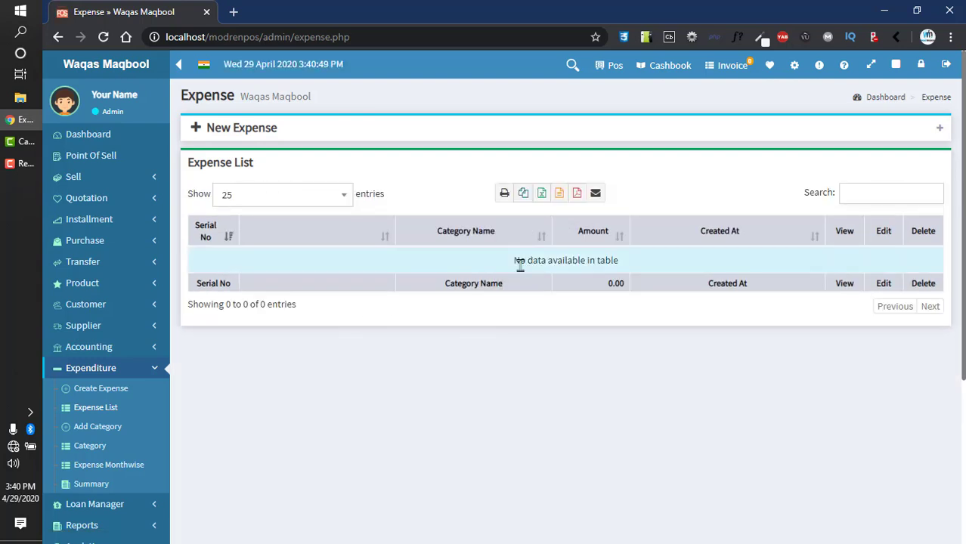
# Step: Save a 2000 expense under Bonous for July Fee with a reference, then start another
pyautogui.tripleClick(579, 265)
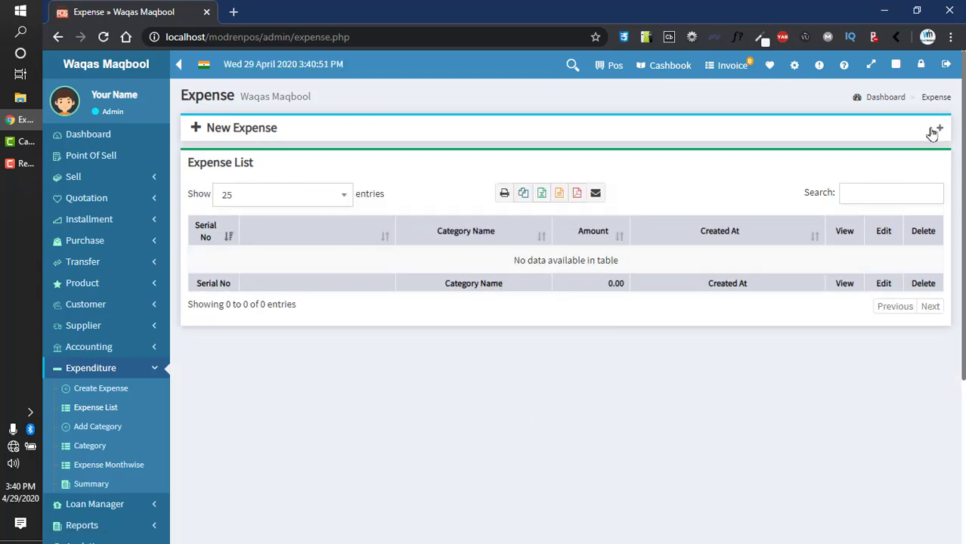
pyautogui.click(252, 129)
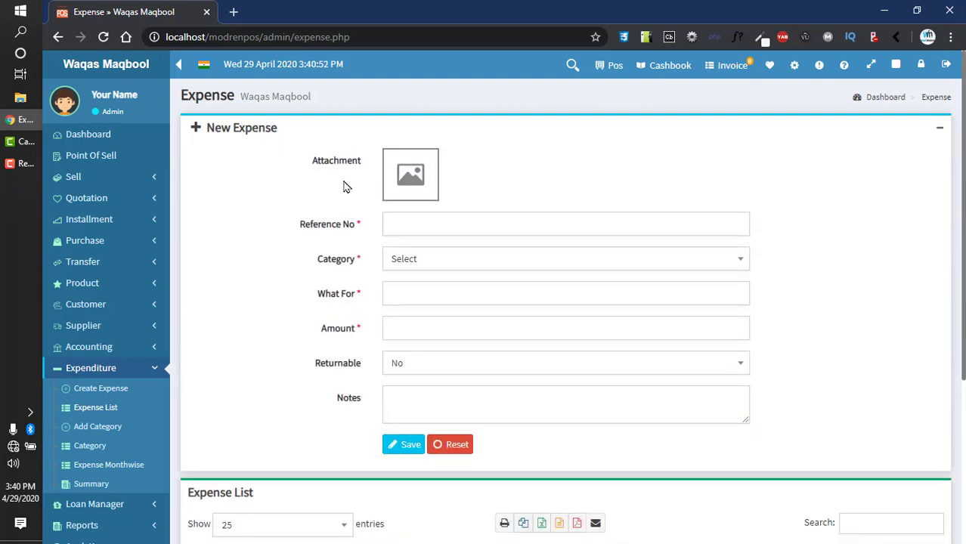
pyautogui.click(401, 220)
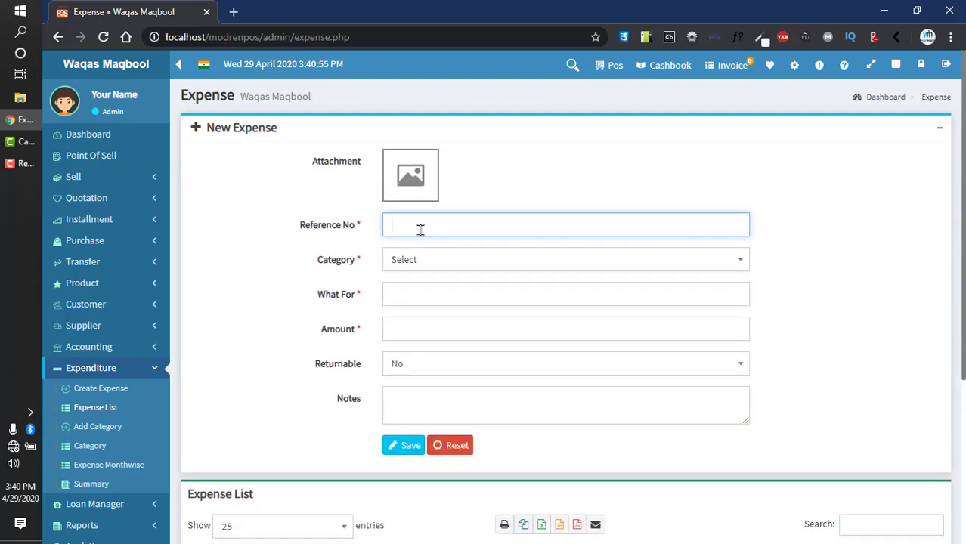
pyautogui.write('sdfsdf')
pyautogui.click(431, 259)
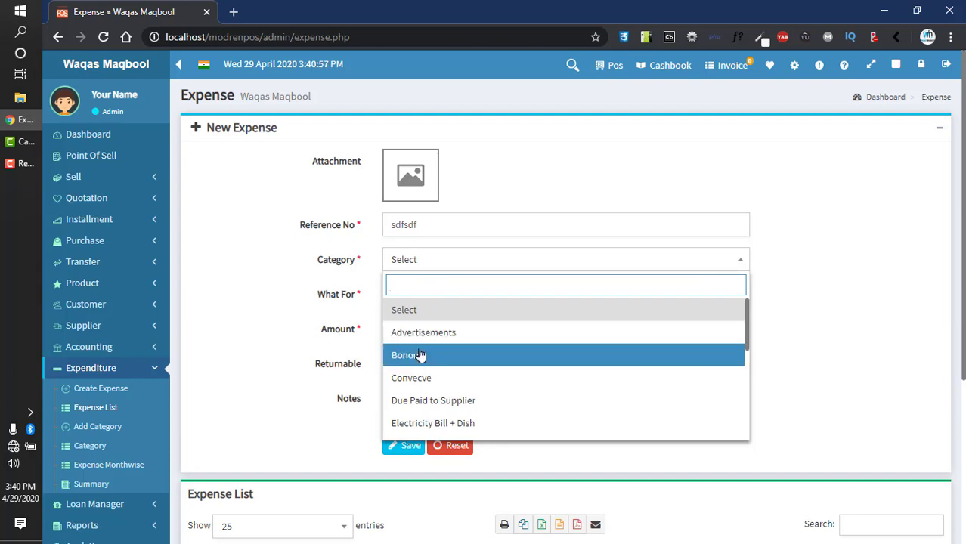
pyautogui.click(421, 355)
pyautogui.click(429, 303)
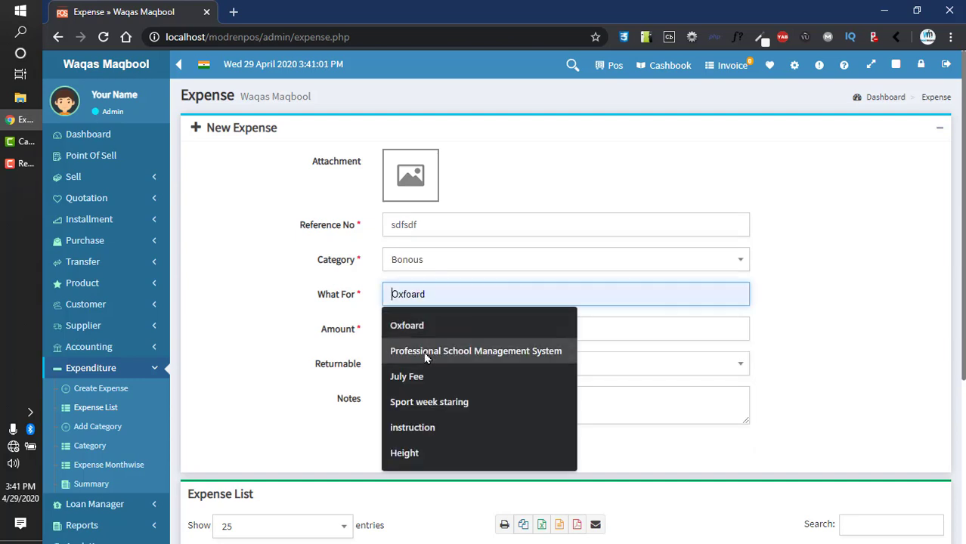
pyautogui.click(410, 376)
pyautogui.click(417, 326)
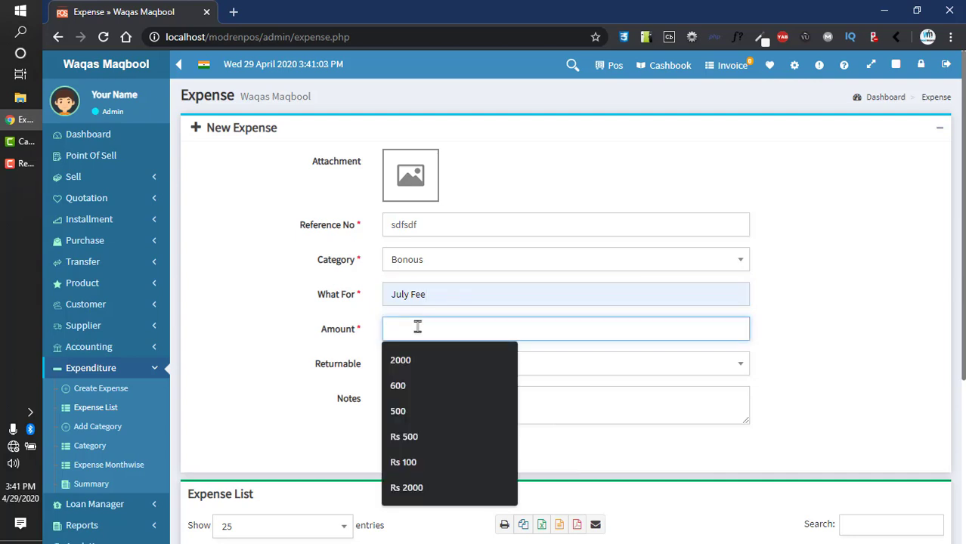
pyautogui.click(433, 357)
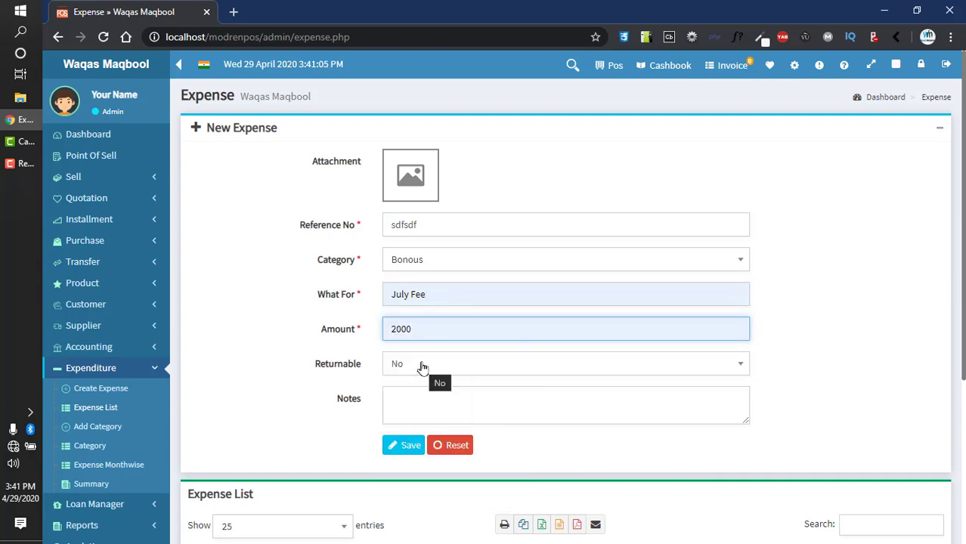
pyautogui.click(409, 447)
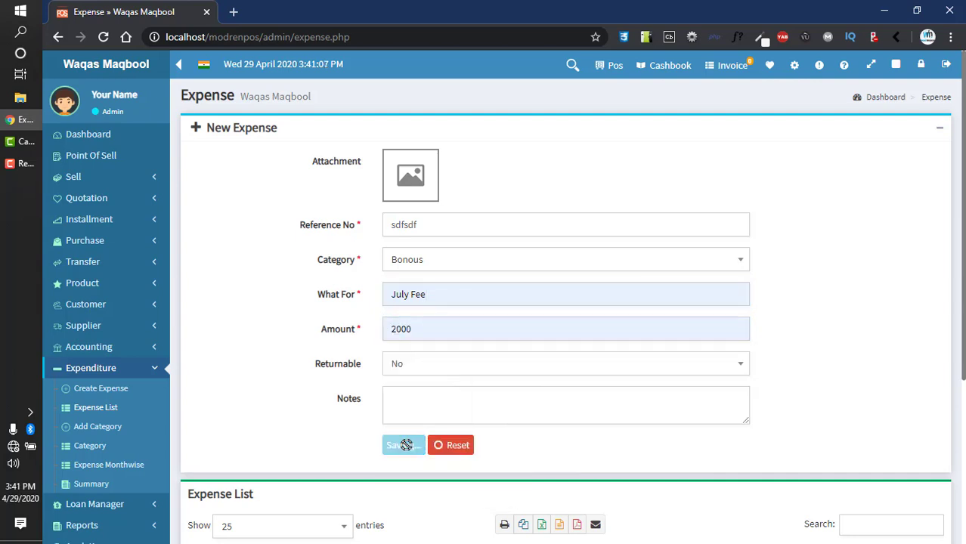
pyautogui.scroll(-3, 363, 393)
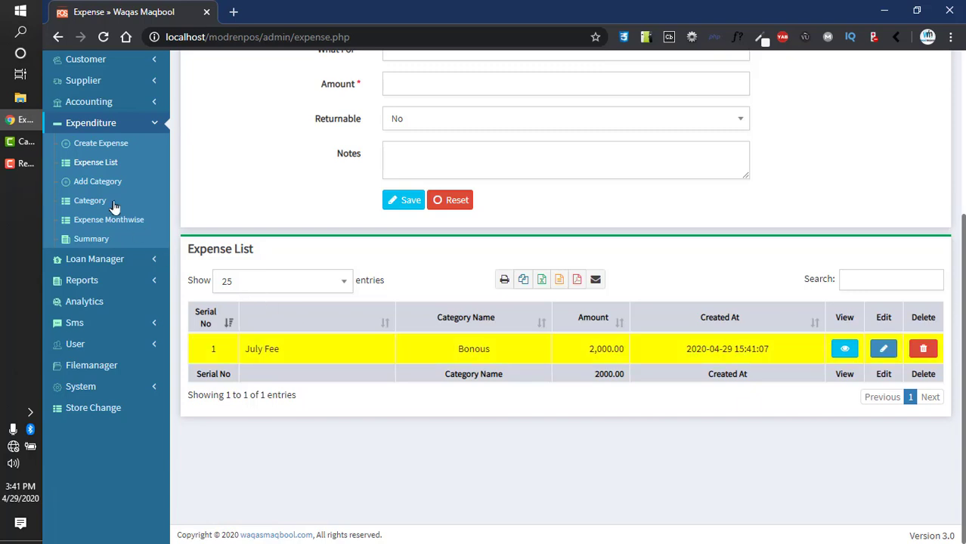
pyautogui.click(115, 146)
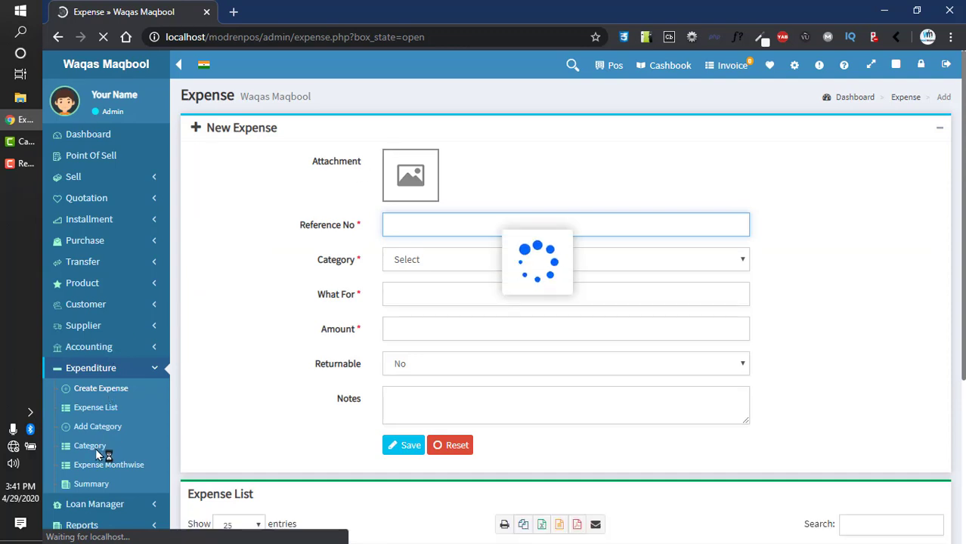
# Step: Open the April 2020 monthwise expense report and locate the 2,000 Bonous entry on the 29th
pyautogui.click(99, 472)
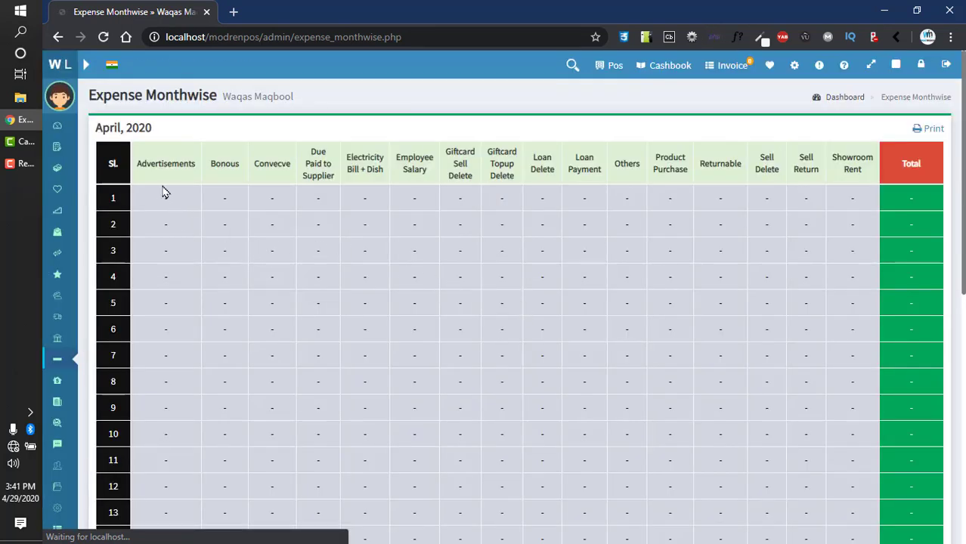
pyautogui.moveTo(119, 127); pyautogui.dragTo(174, 122)
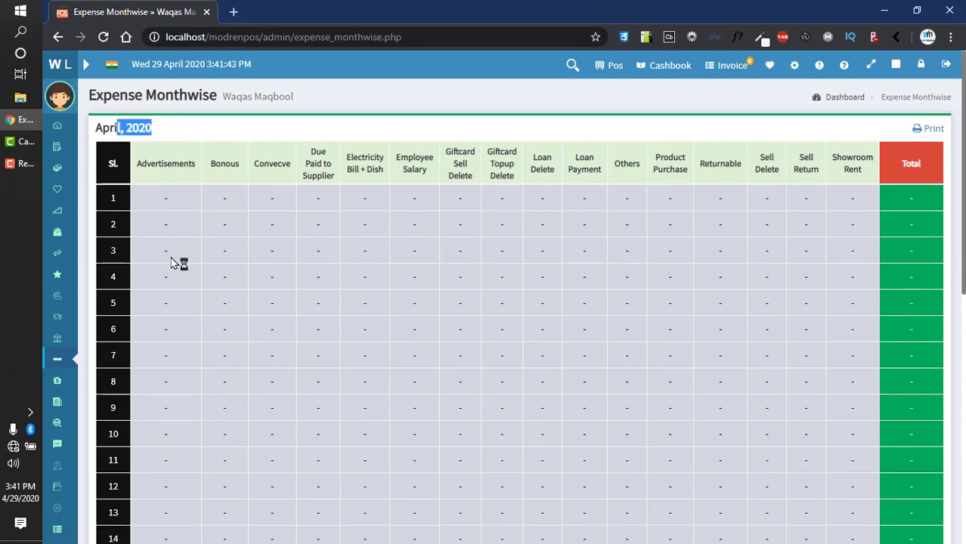
pyautogui.scroll(-7, 151, 234)
pyautogui.scroll(7, 219, 208)
pyautogui.moveTo(217, 167); pyautogui.dragTo(904, 157)
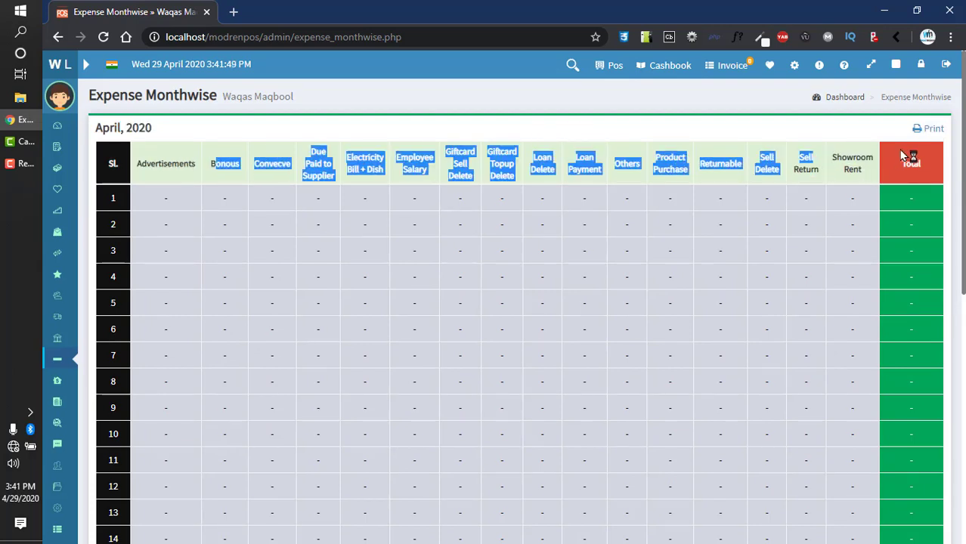
pyautogui.doubleClick(924, 160)
pyautogui.scroll(-10, 487, 346)
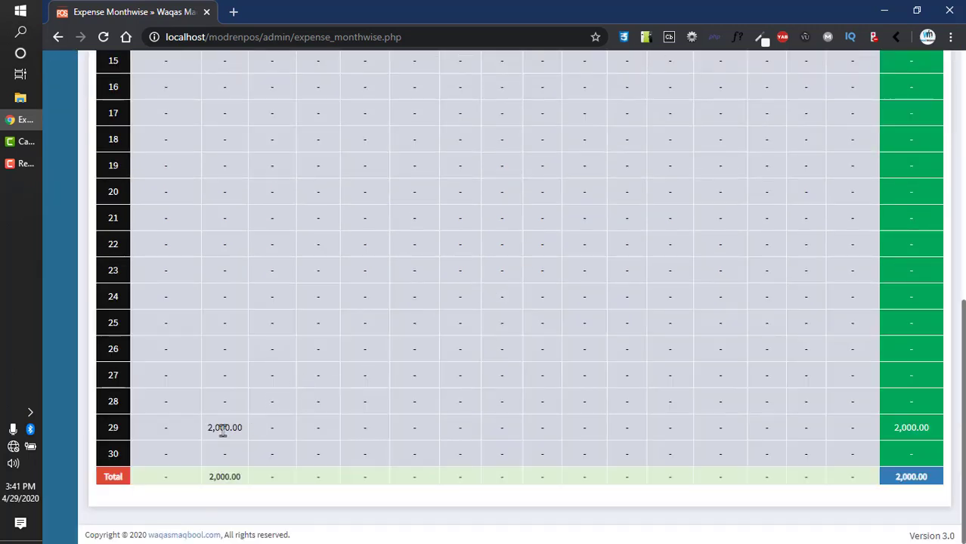
pyautogui.moveTo(212, 429); pyautogui.dragTo(263, 424)
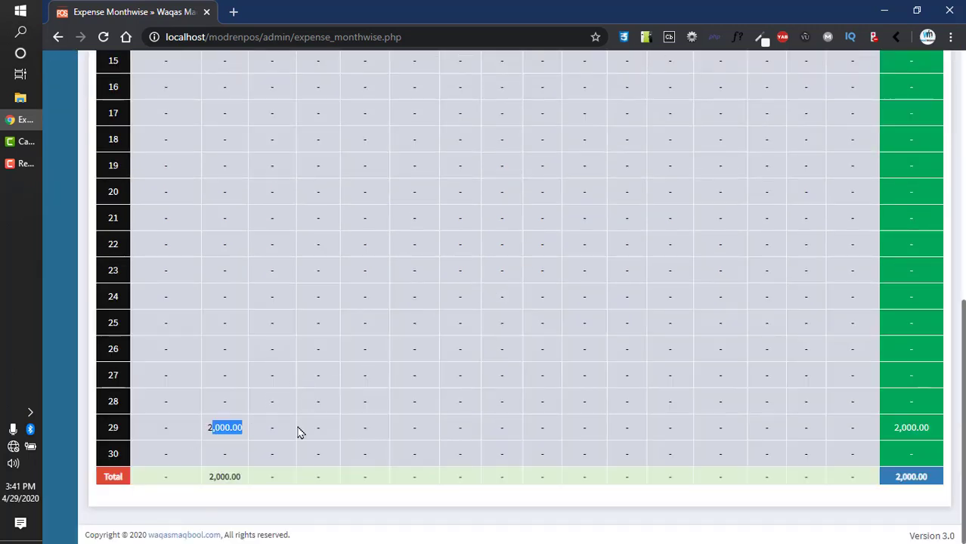
pyautogui.moveTo(895, 427); pyautogui.dragTo(933, 423)
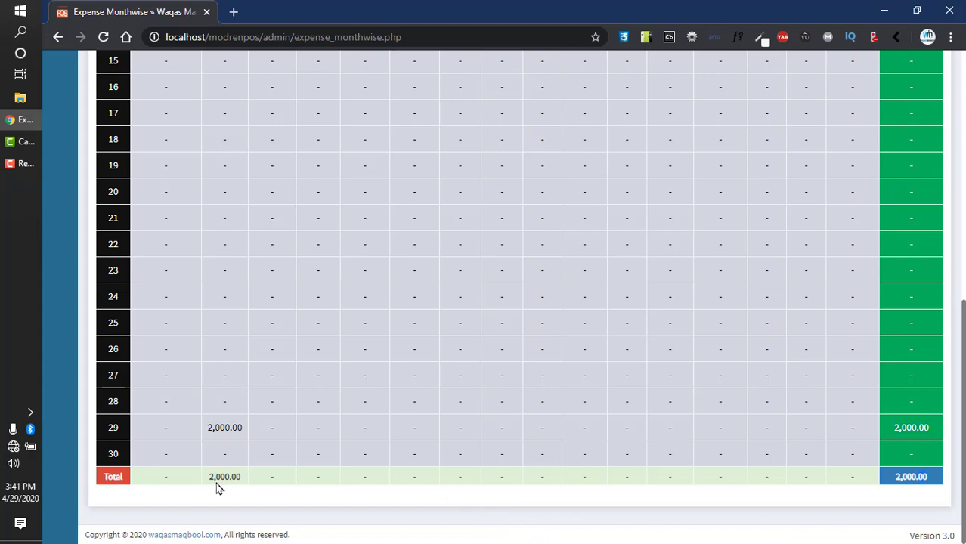
# Step: Open the Expense Summary showing Bonous at 2,000.00 for week, month and year
pyautogui.scroll(6, 191, 480)
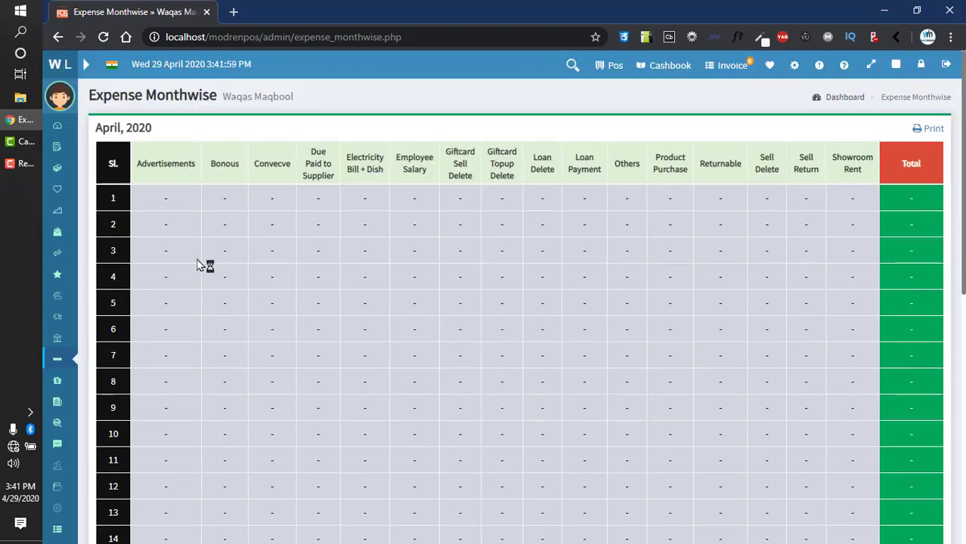
pyautogui.scroll(-8, 334, 246)
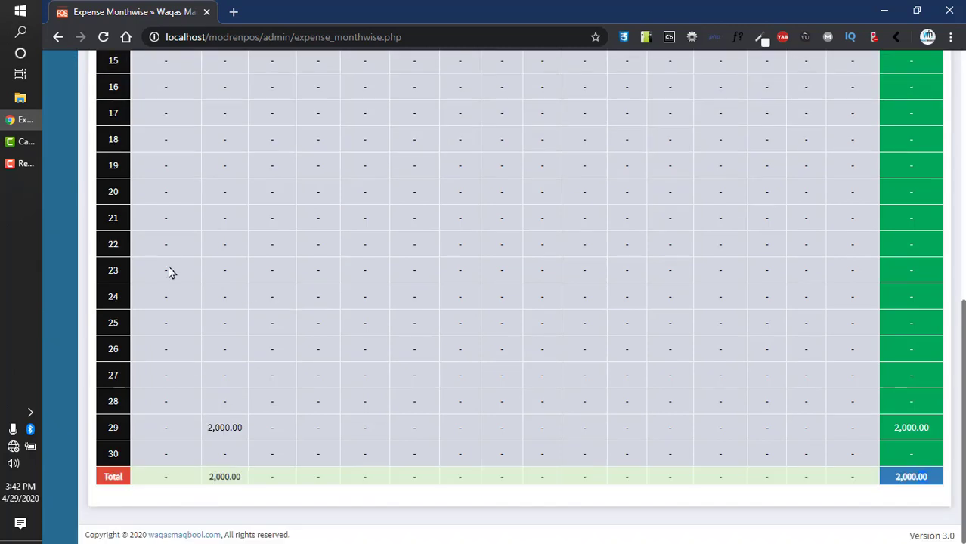
pyautogui.scroll(8, 143, 200)
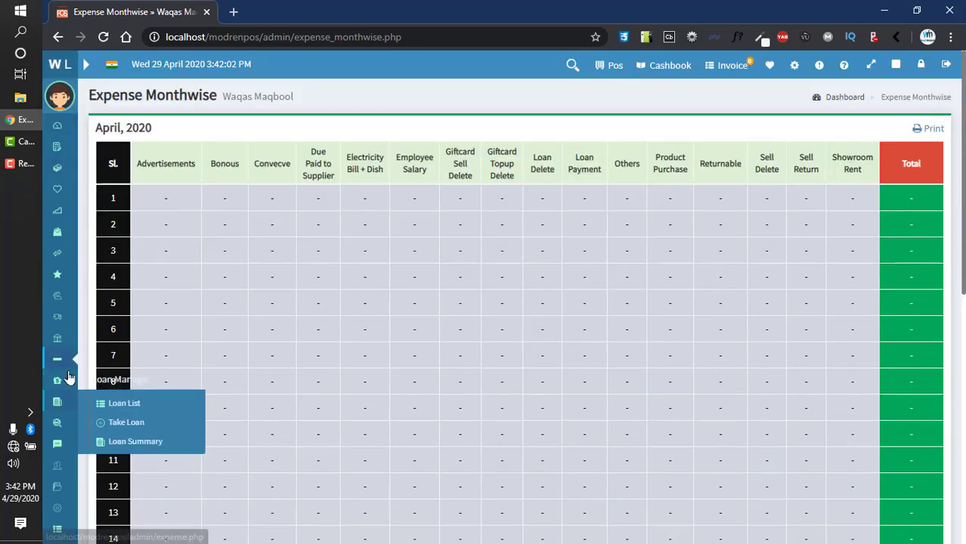
pyautogui.moveTo(61, 368)
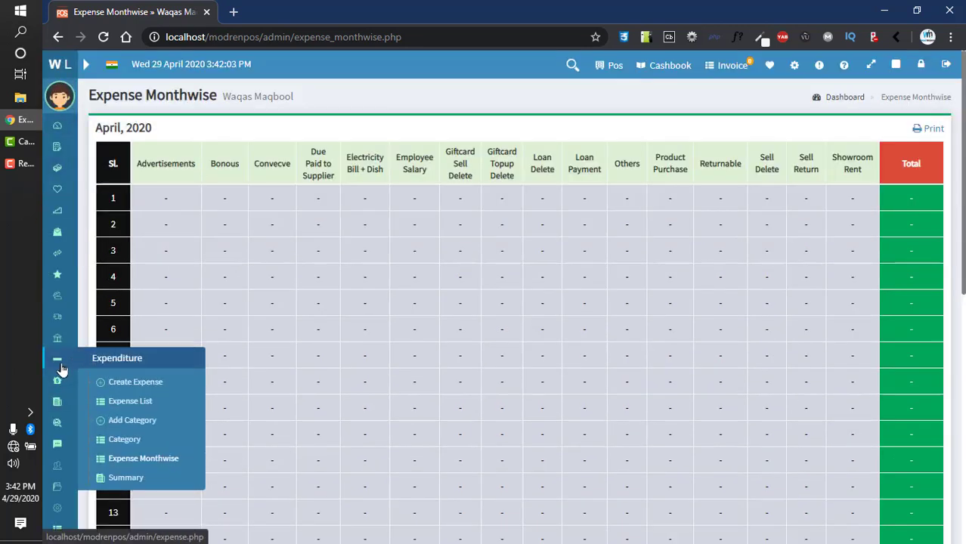
pyautogui.click(127, 480)
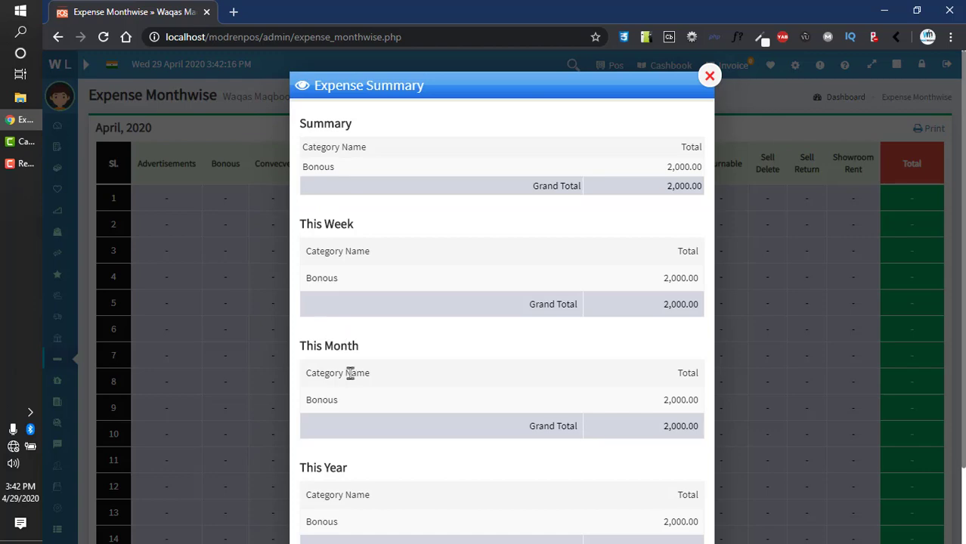
# Step: Check that Bonous totals 2,000 in the expense summary, close it, and open the Loan List
pyautogui.scroll(-2, 349, 371)
pyautogui.scroll(2, 482, 390)
pyautogui.moveTo(671, 400); pyautogui.dragTo(694, 400)
pyautogui.click(710, 76)
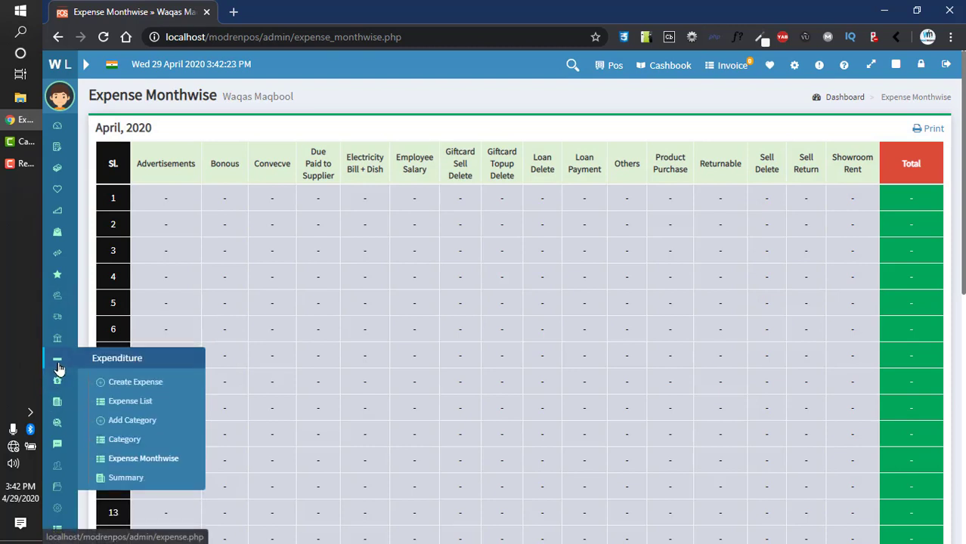
pyautogui.moveTo(54, 390)
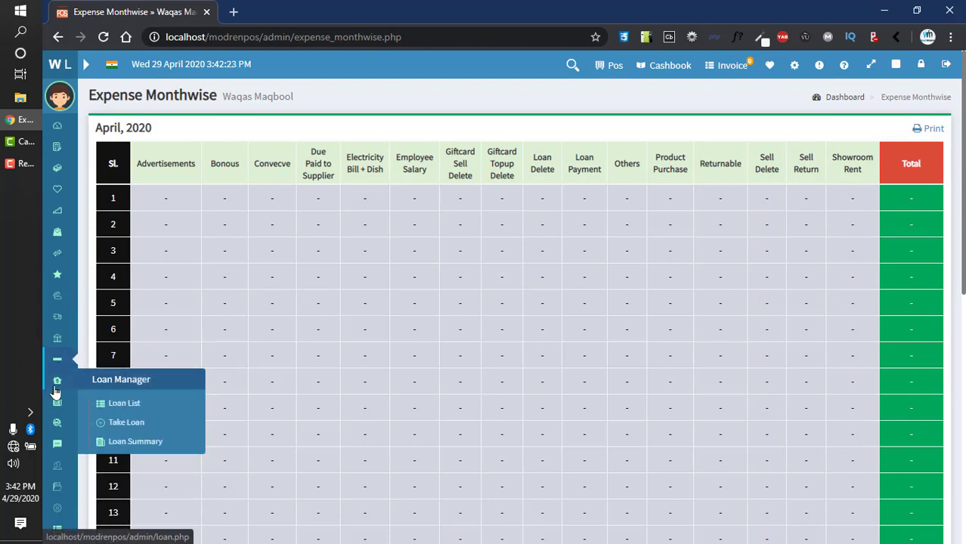
pyautogui.click(149, 405)
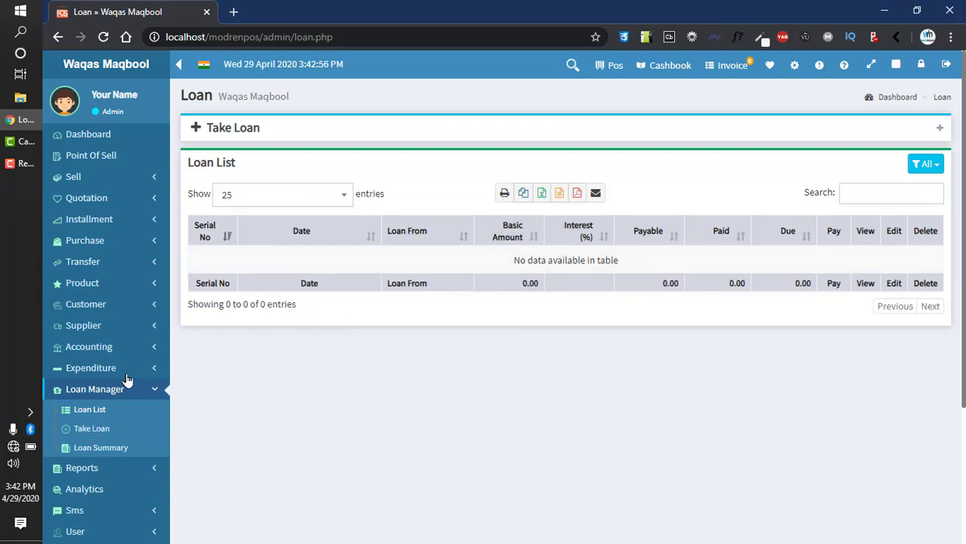
# Step: Start a new loan from Bank, entering a reference number and the other required field
pyautogui.click(240, 128)
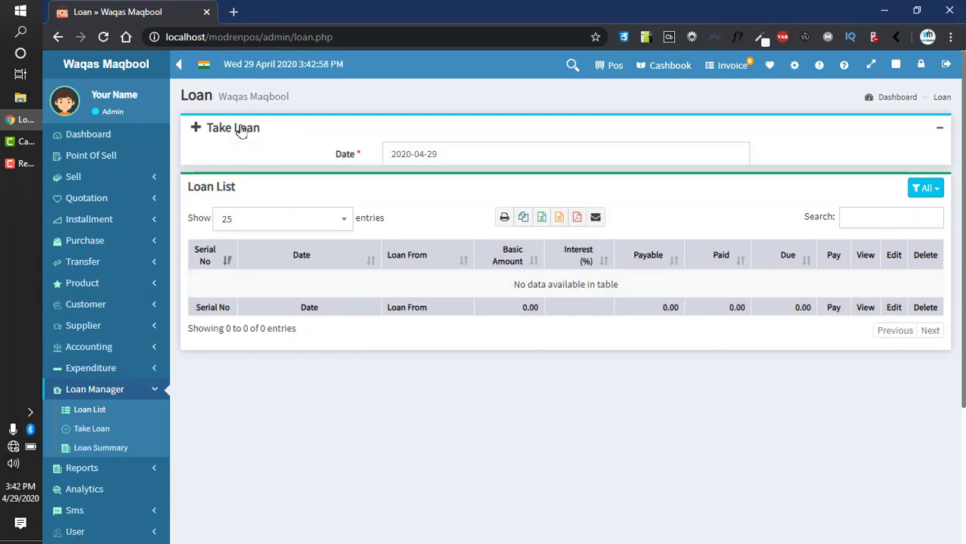
pyautogui.click(455, 202)
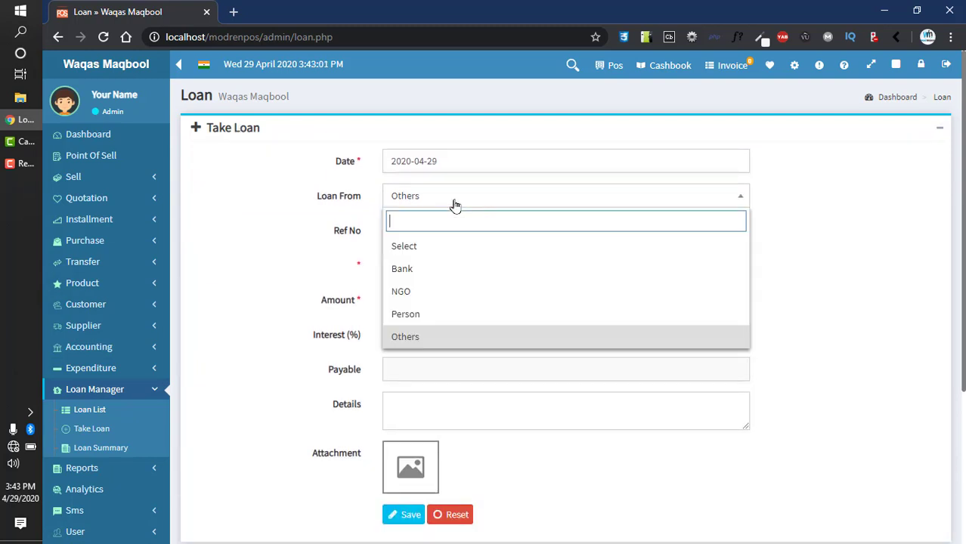
pyautogui.click(440, 270)
pyautogui.click(417, 231)
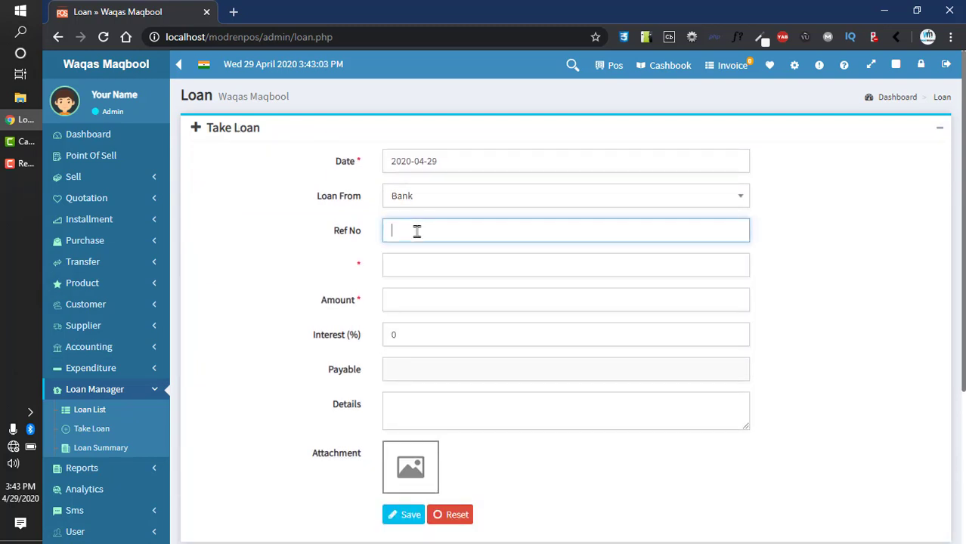
pyautogui.write('xvbcvb')
pyautogui.click(409, 263)
pyautogui.write('vccvb')
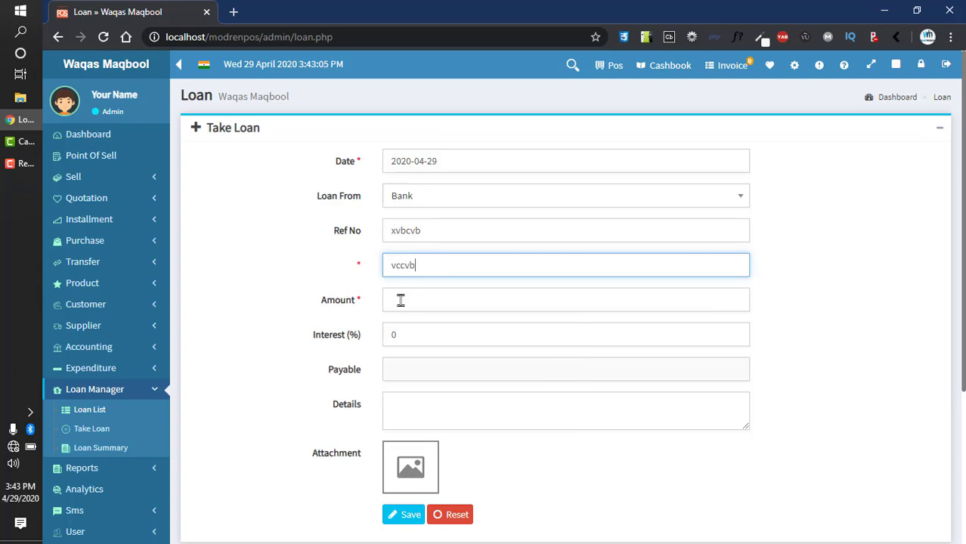
# Step: Set the loan amount to 2000 with 20% interest, save it, and check it in the list
pyautogui.click(401, 300)
pyautogui.click(400, 330)
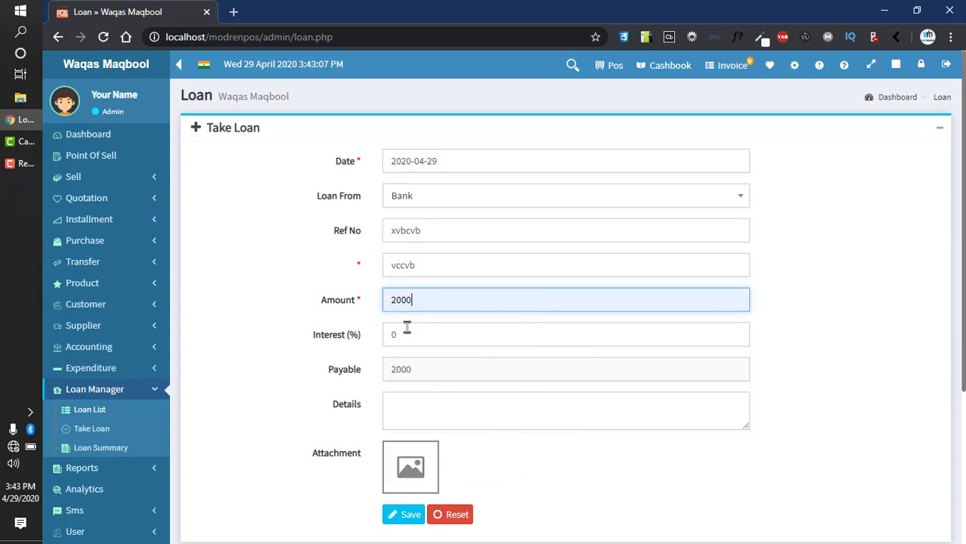
pyautogui.press('Tab')
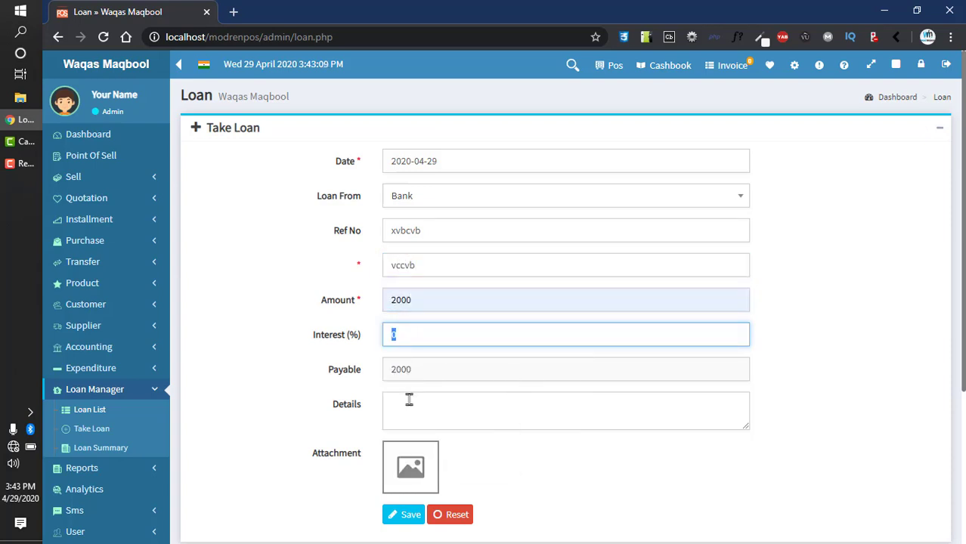
pyautogui.write('20')
pyautogui.press('Tab')
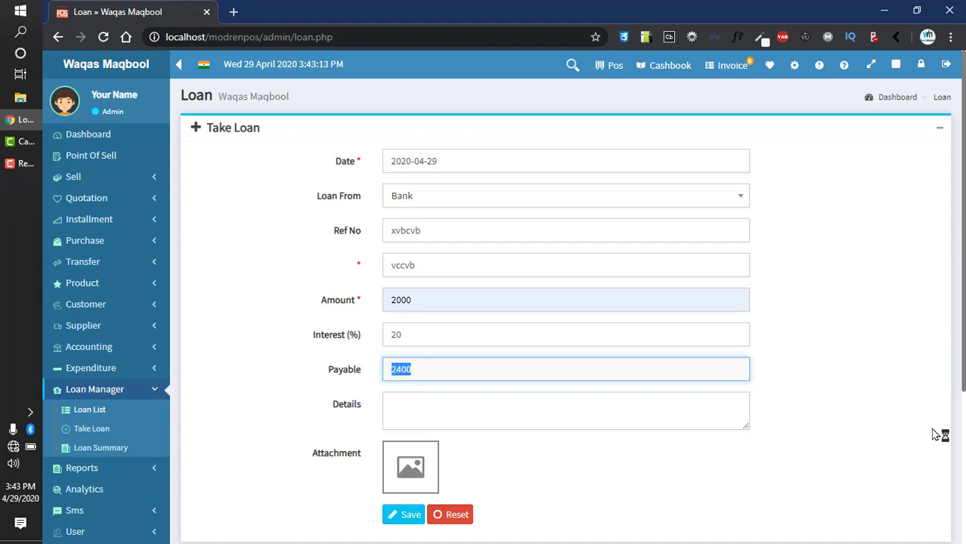
pyautogui.scroll(-2, 964, 348)
pyautogui.click(406, 394)
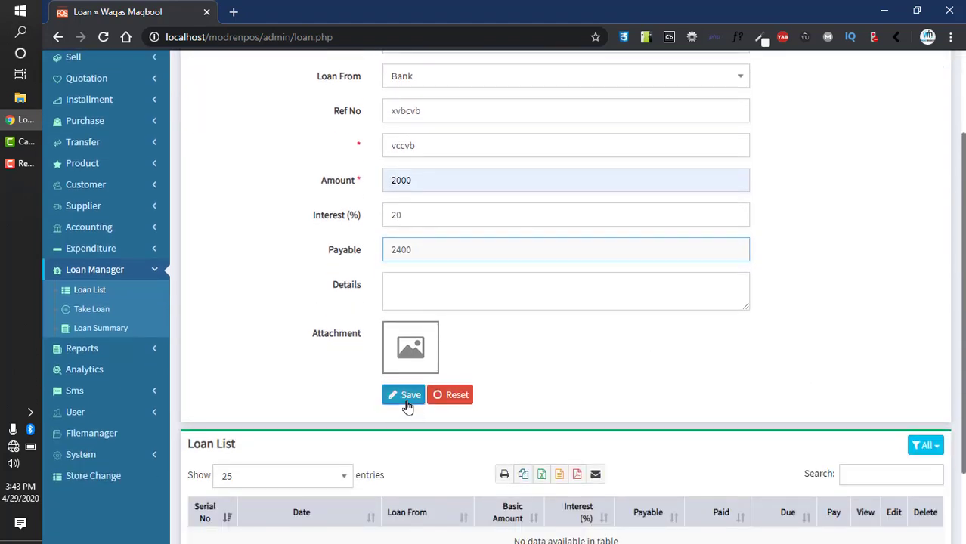
pyautogui.scroll(-2, 287, 466)
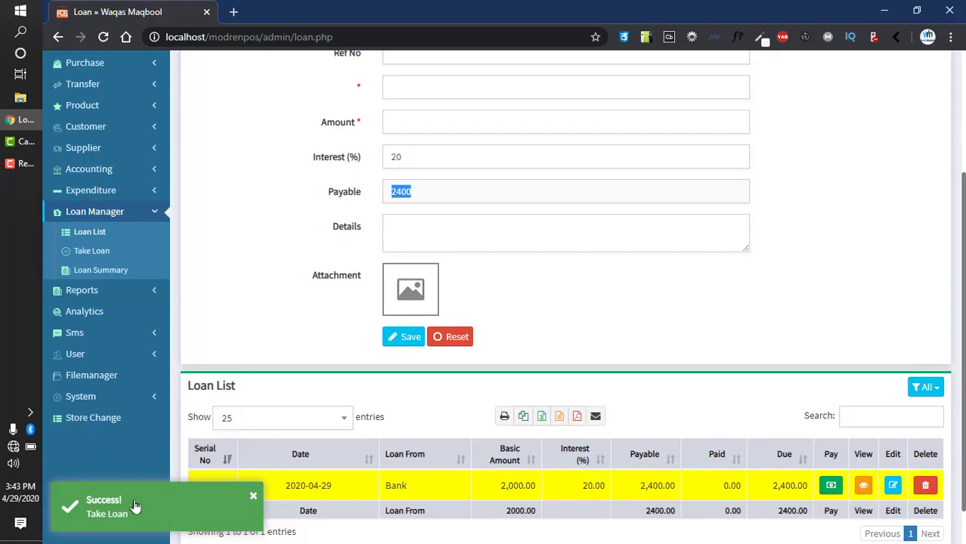
pyautogui.moveTo(295, 438); pyautogui.dragTo(539, 450)
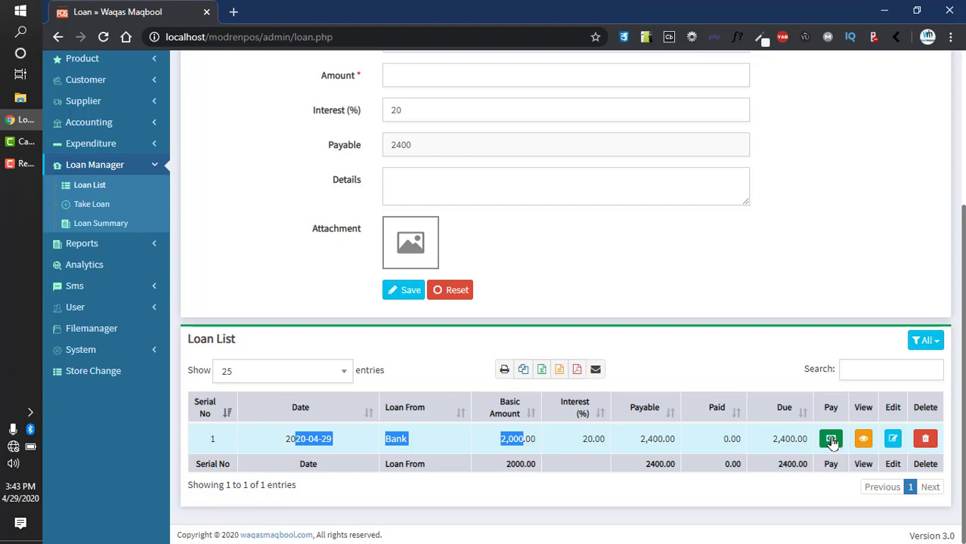
# Step: Pay 2400 against the bank loan, entering a payment reference
pyautogui.click(832, 440)
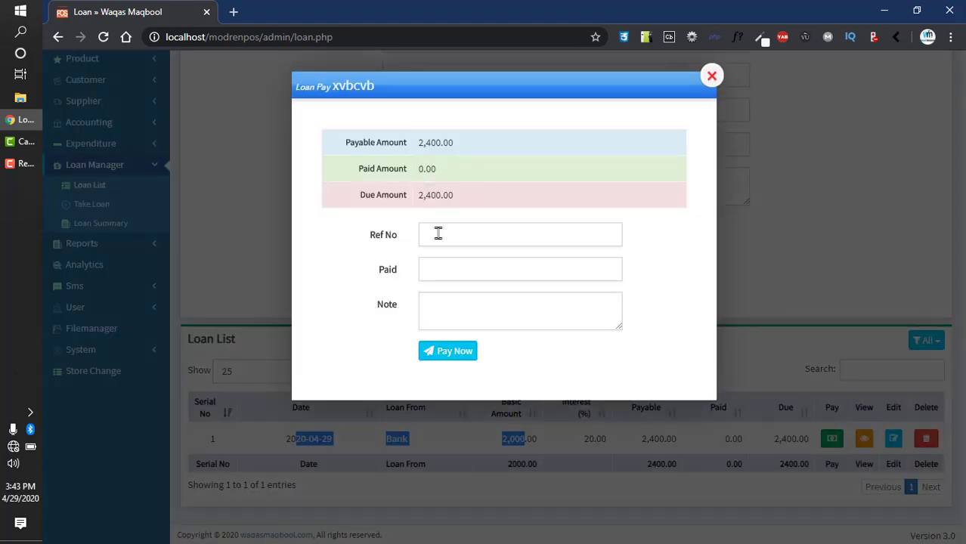
pyautogui.click(437, 234)
pyautogui.write('fdg')
pyautogui.click(442, 266)
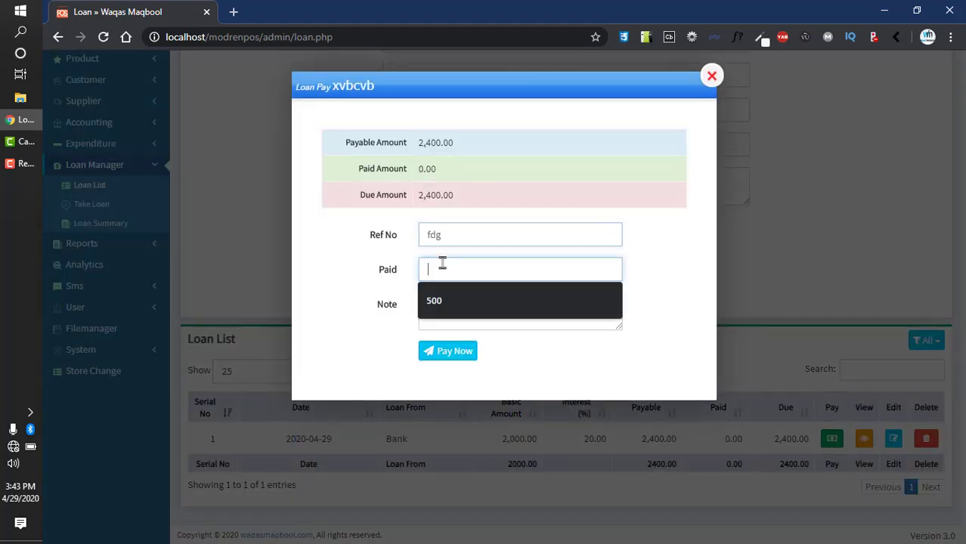
pyautogui.write('2400')
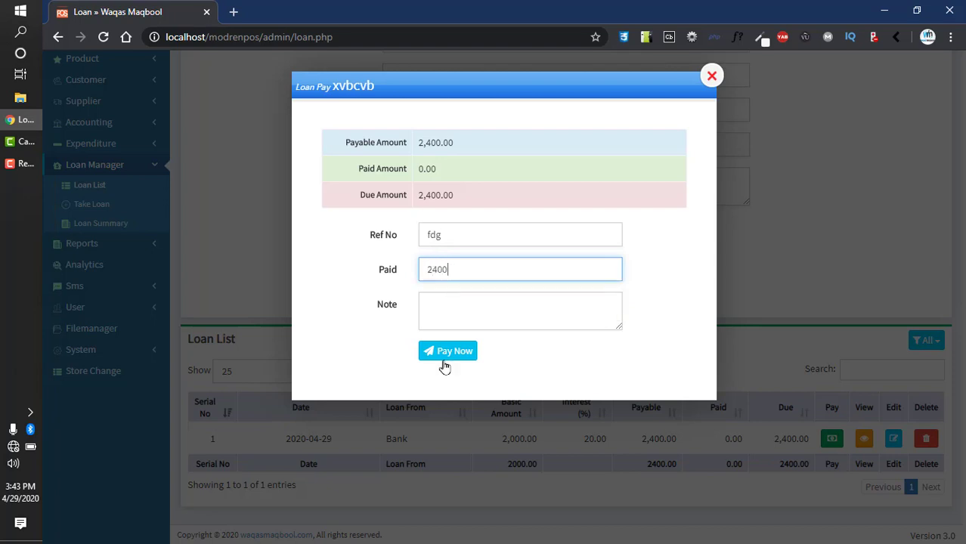
pyautogui.click(446, 351)
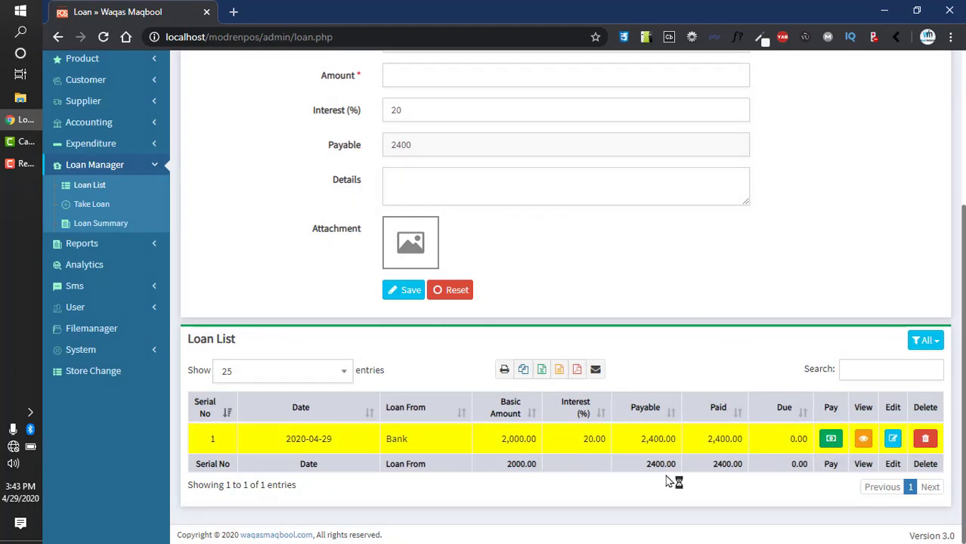
# Step: Review the bank loan's details and payment, then go to the Loan Summary
pyautogui.click(864, 441)
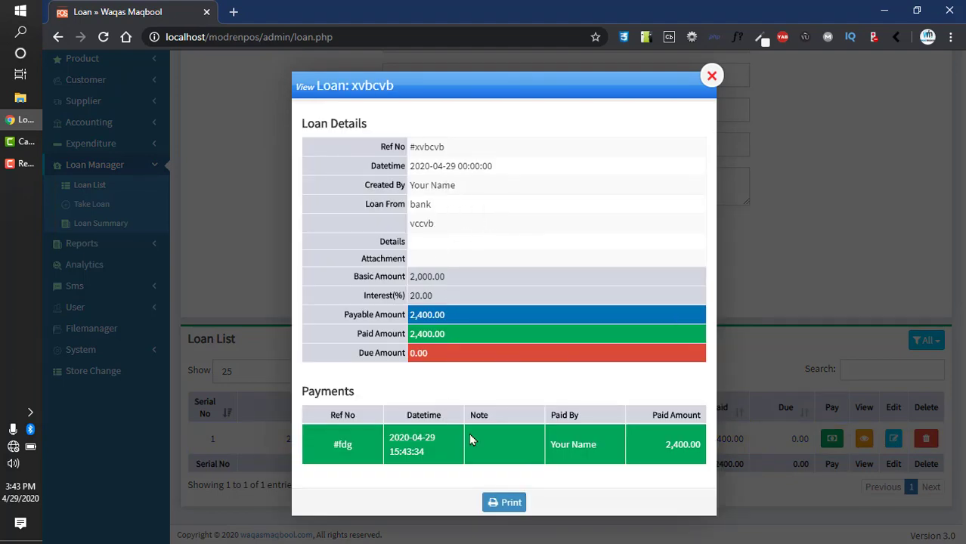
pyautogui.click(711, 76)
pyautogui.scroll(3, 333, 229)
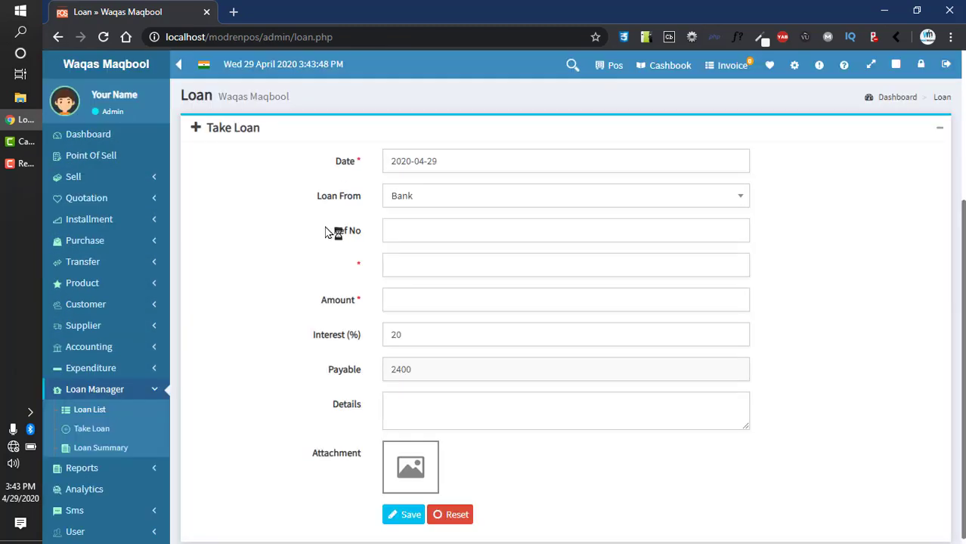
pyautogui.click(106, 447)
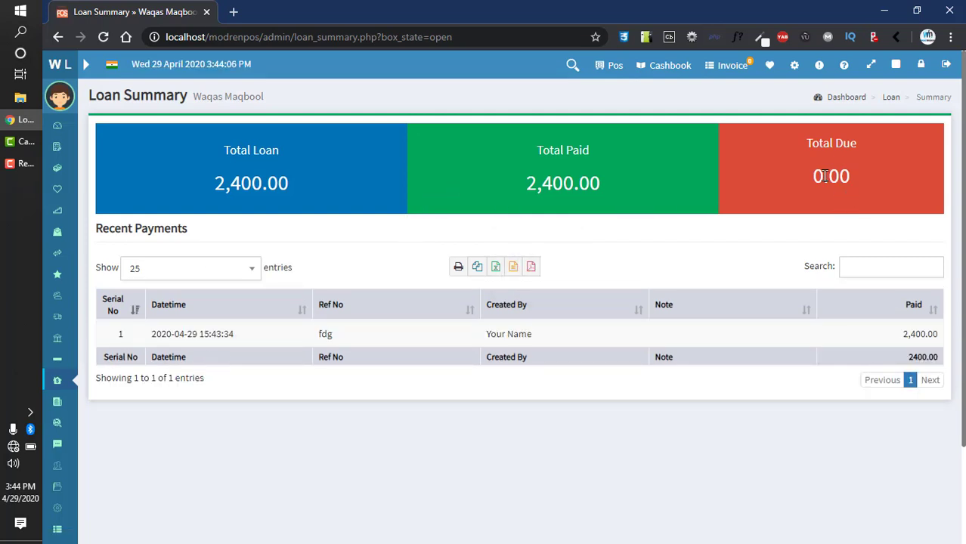
# Step: Confirm the Loan Summary shows 0.00 due, then return to the Dashboard
pyautogui.moveTo(824, 175); pyautogui.dragTo(877, 175)
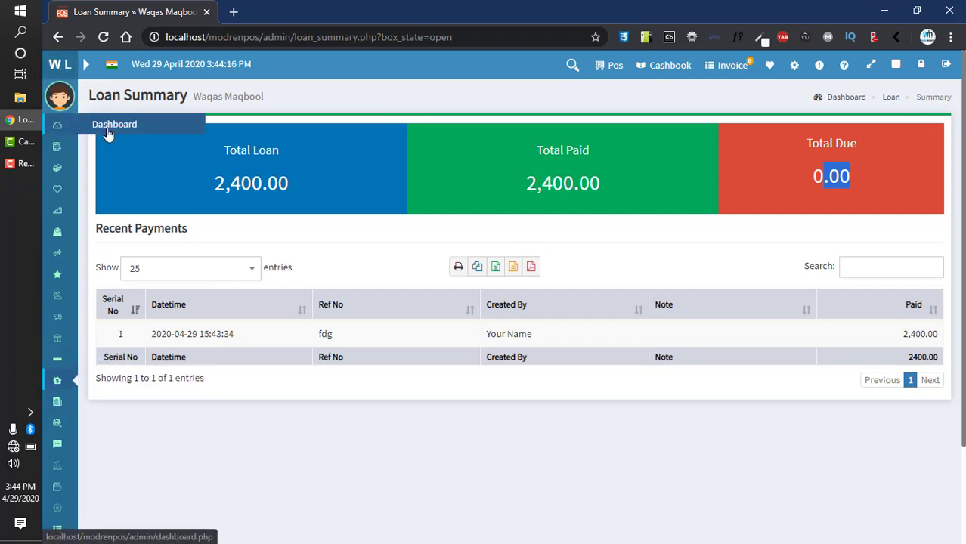
pyautogui.click(108, 134)
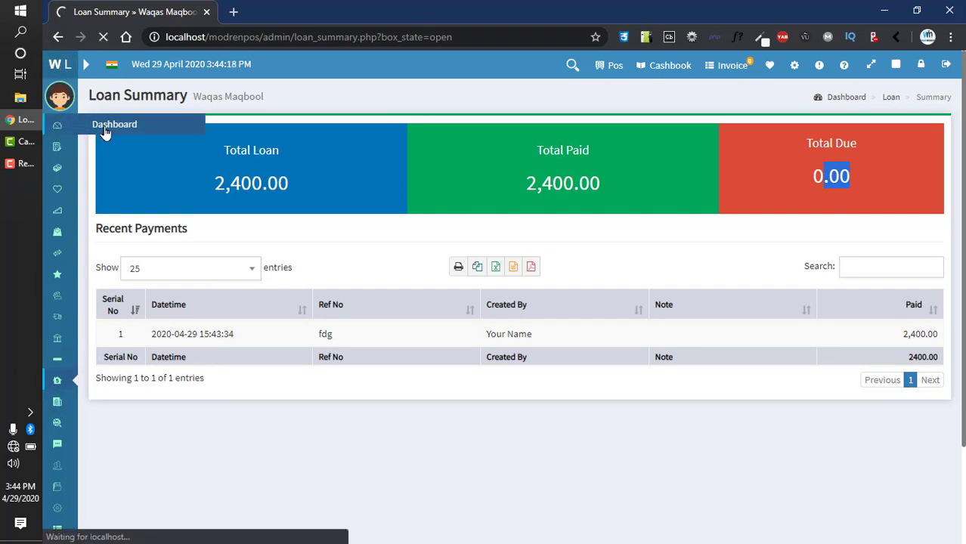